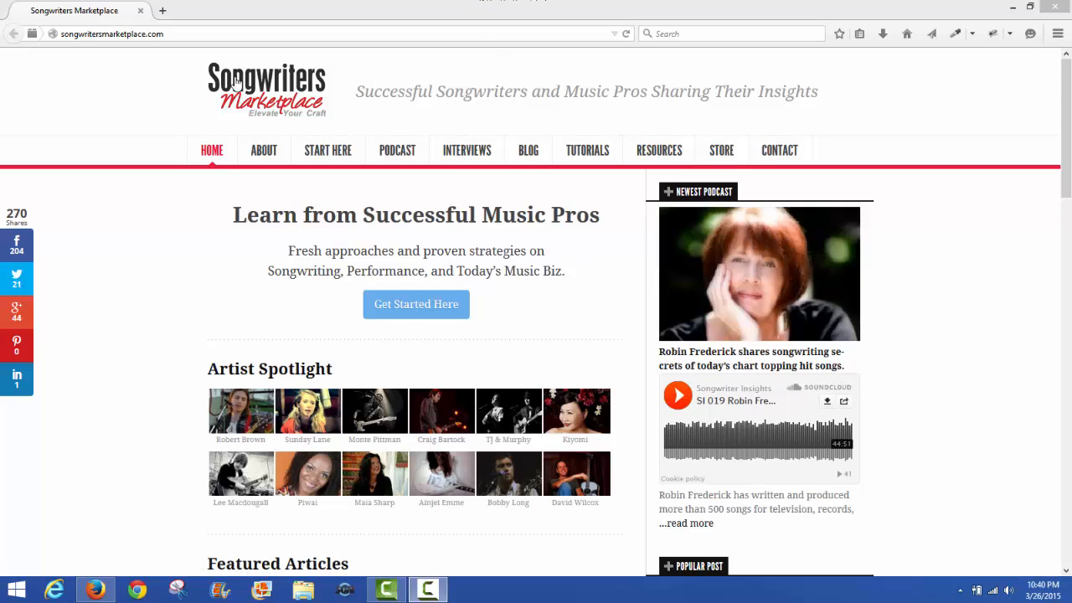
# - Go to viewanddo.com and open the site's WordPress login page
pyautogui.click(162, 34)
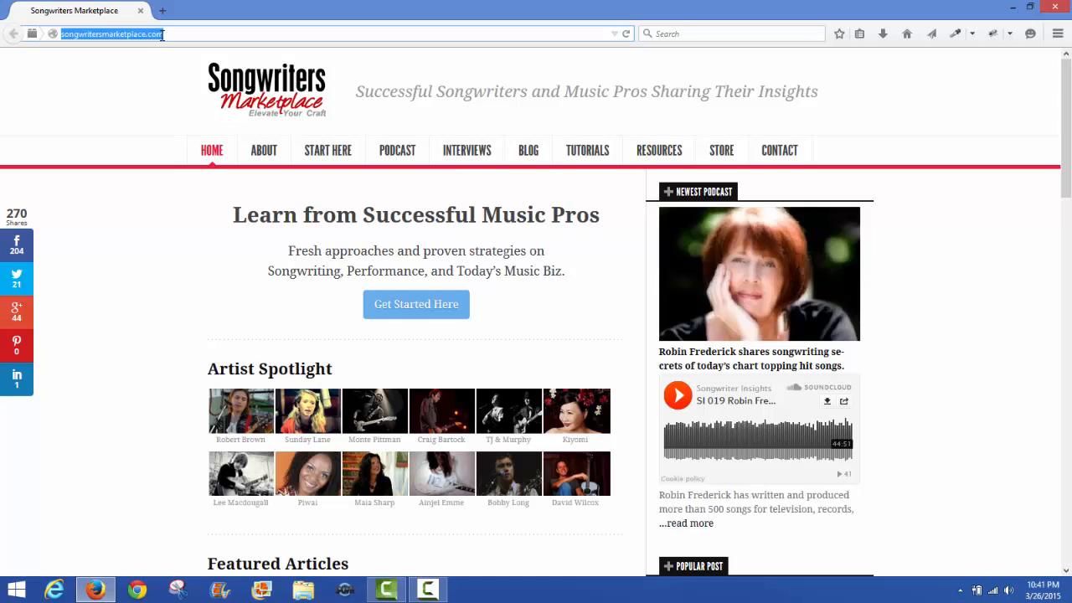
pyautogui.write('viewand')
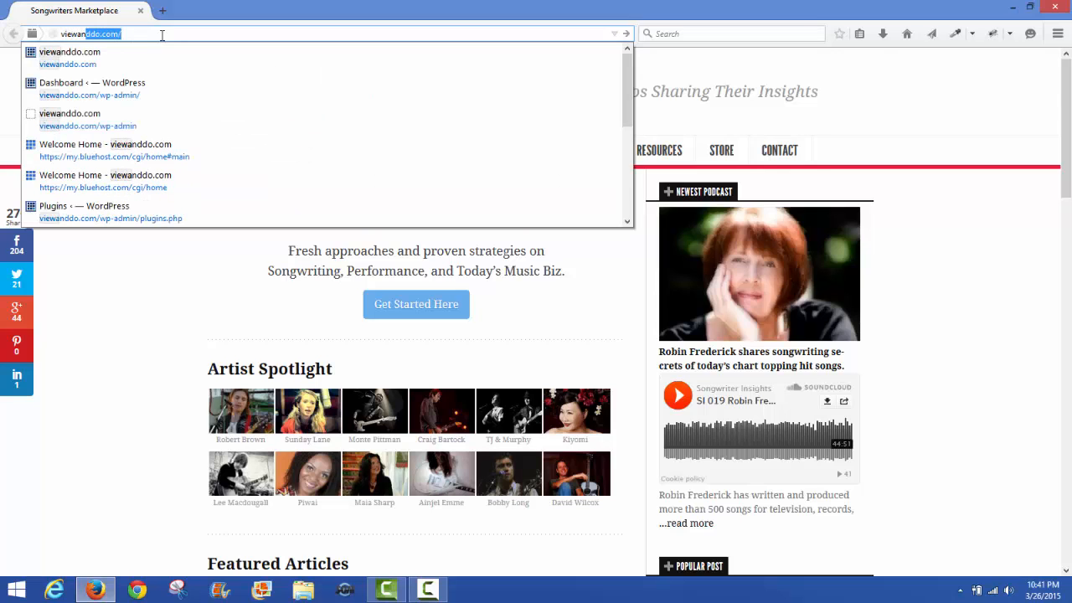
pyautogui.write('do.com')
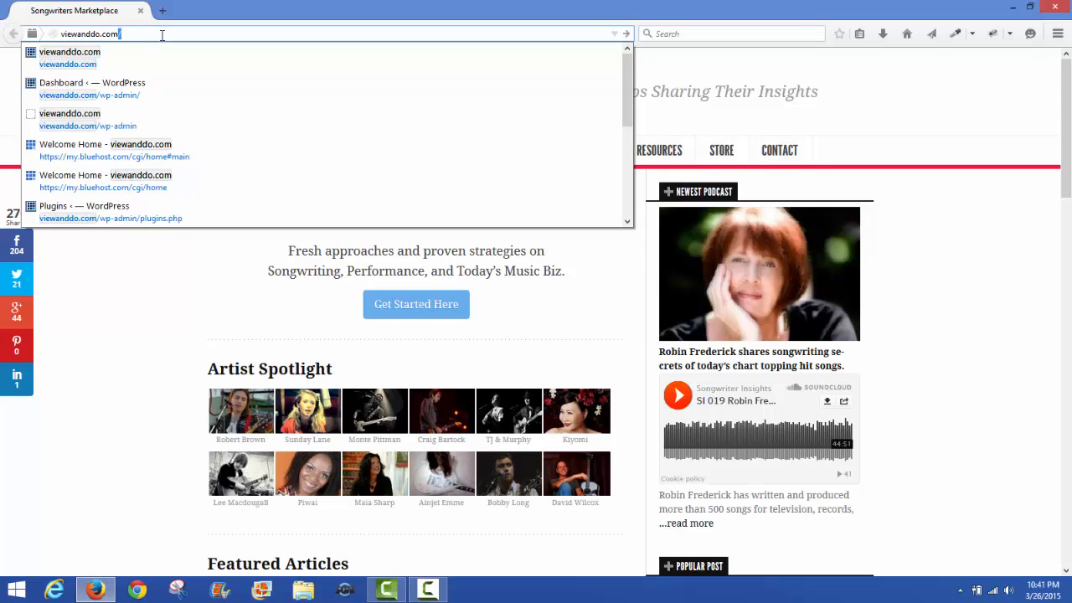
pyautogui.press('Return')
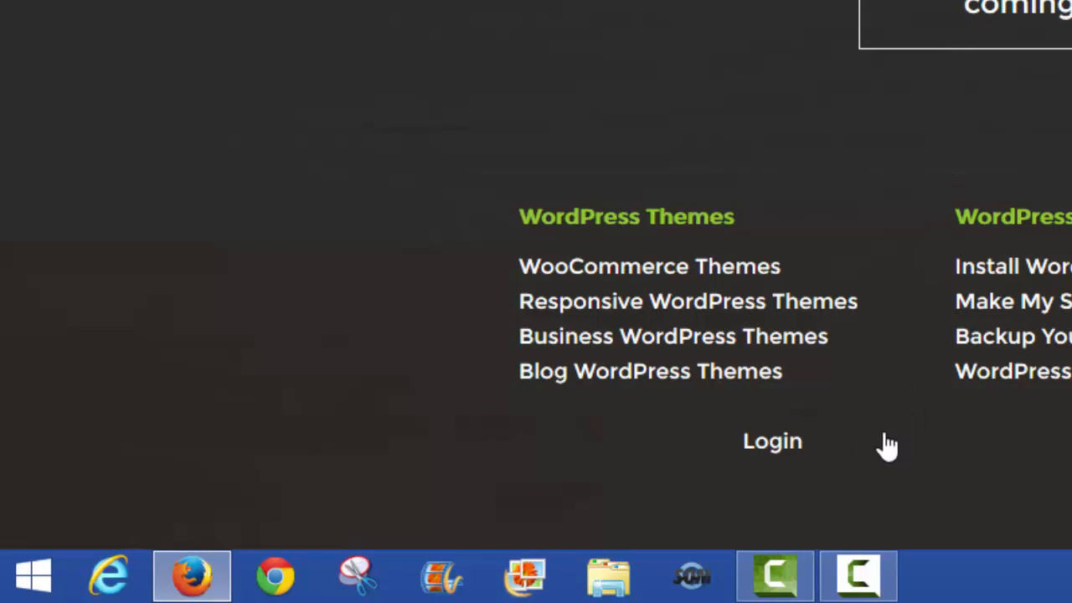
pyautogui.click(781, 452)
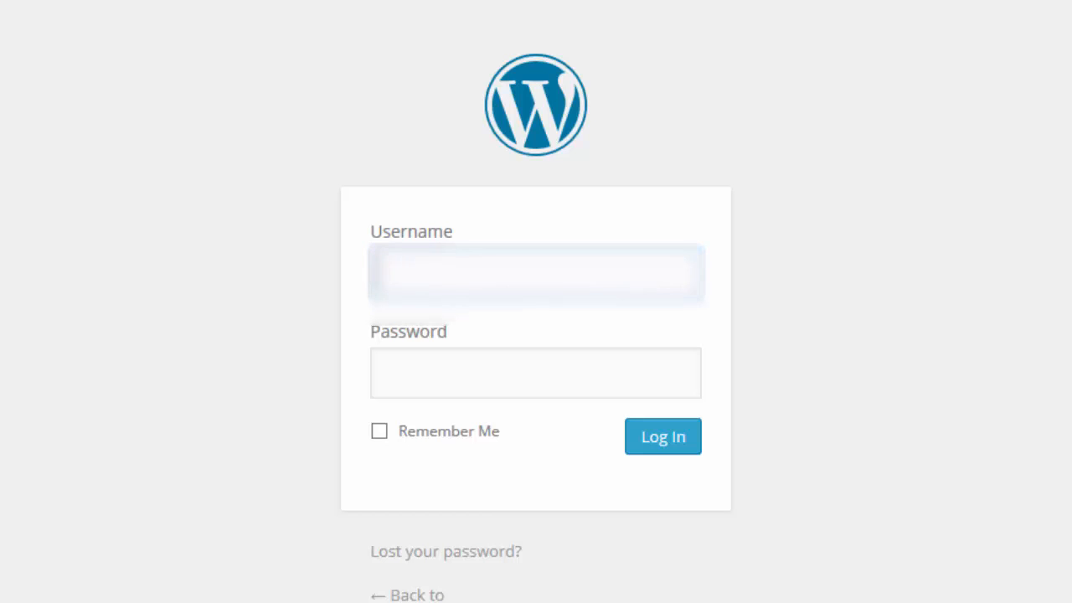
# - Log in to WordPress with the saved username and account password, enabling Remember Me
pyautogui.write('a')
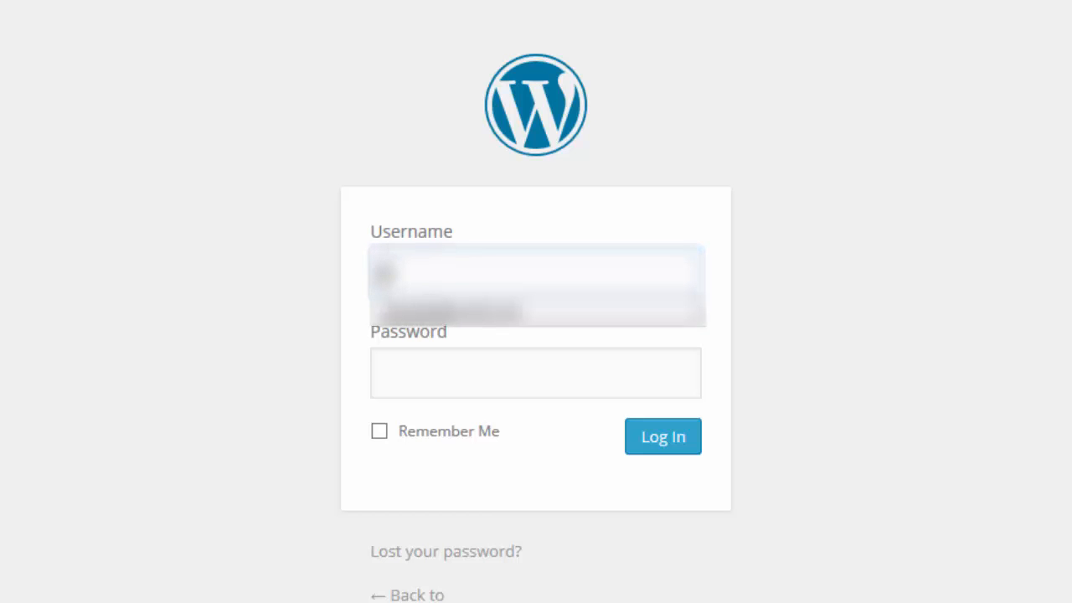
pyautogui.click(455, 310)
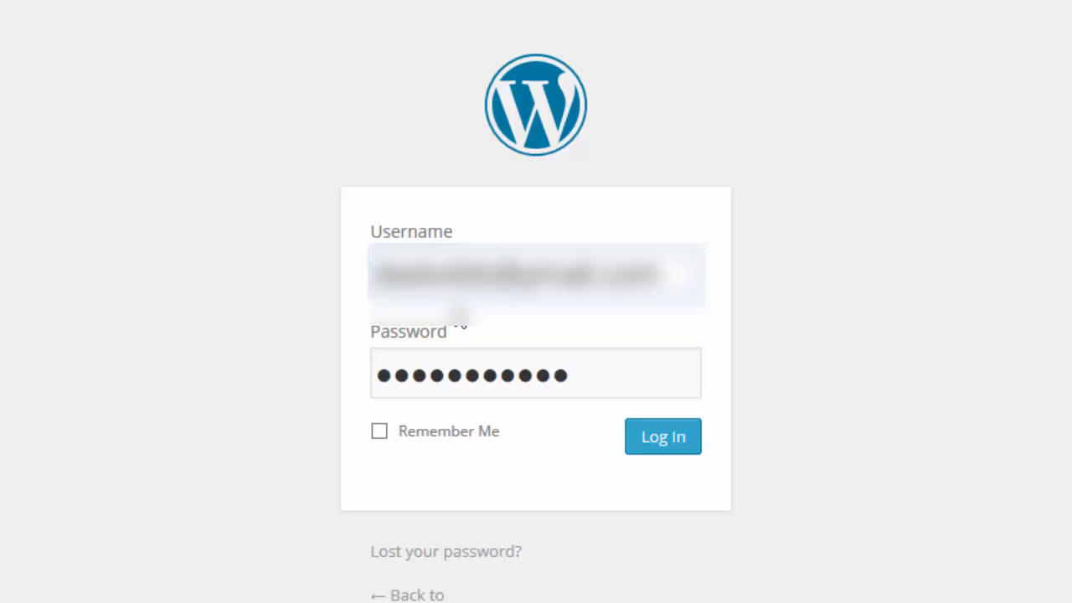
pyautogui.click(377, 434)
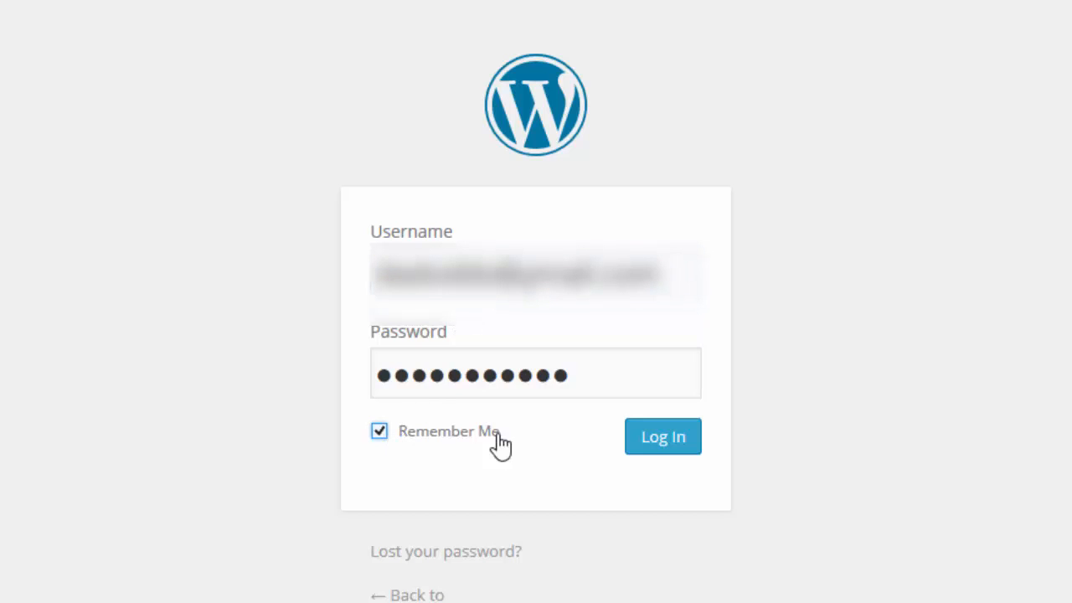
pyautogui.click(659, 453)
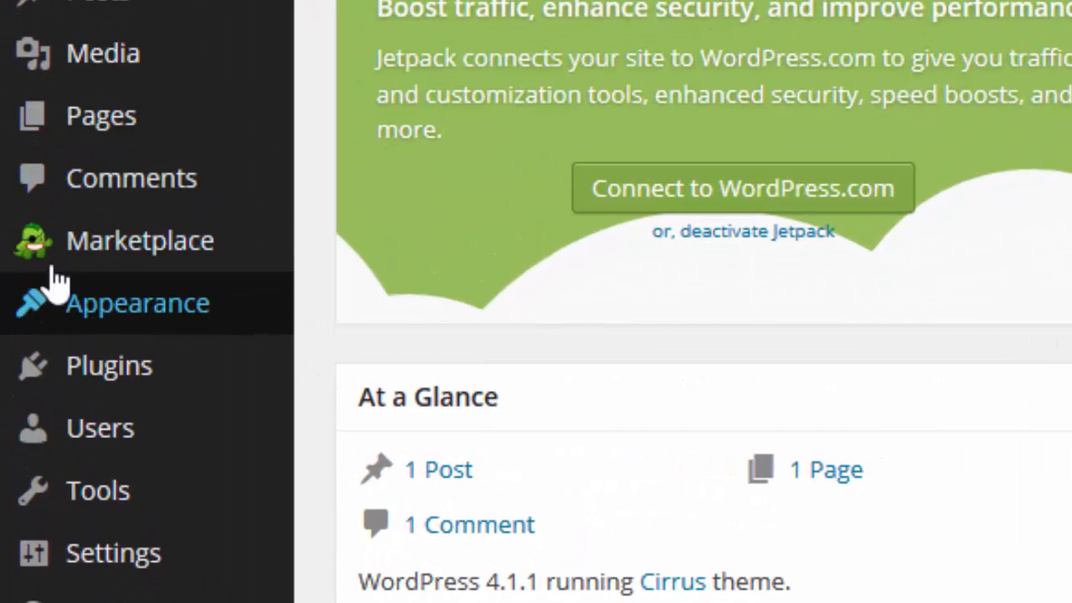
# - View the MOJO Marketplace themes page, and deactivate the MOJO Marketplace plugin among the installed plugins
pyautogui.moveTo(90, 249)
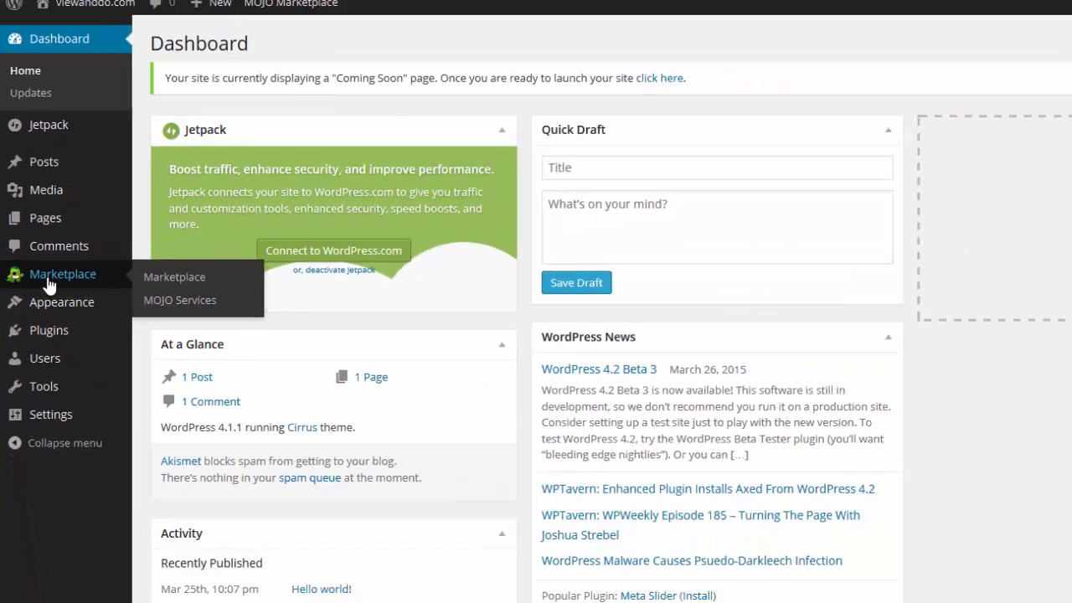
pyautogui.click(110, 253)
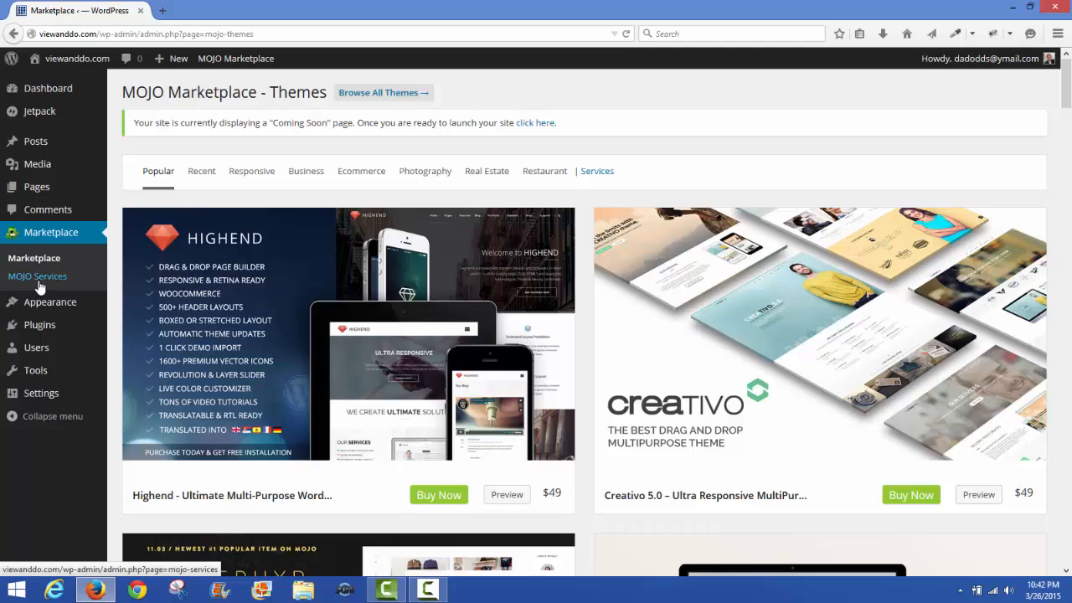
pyautogui.moveTo(39, 328)
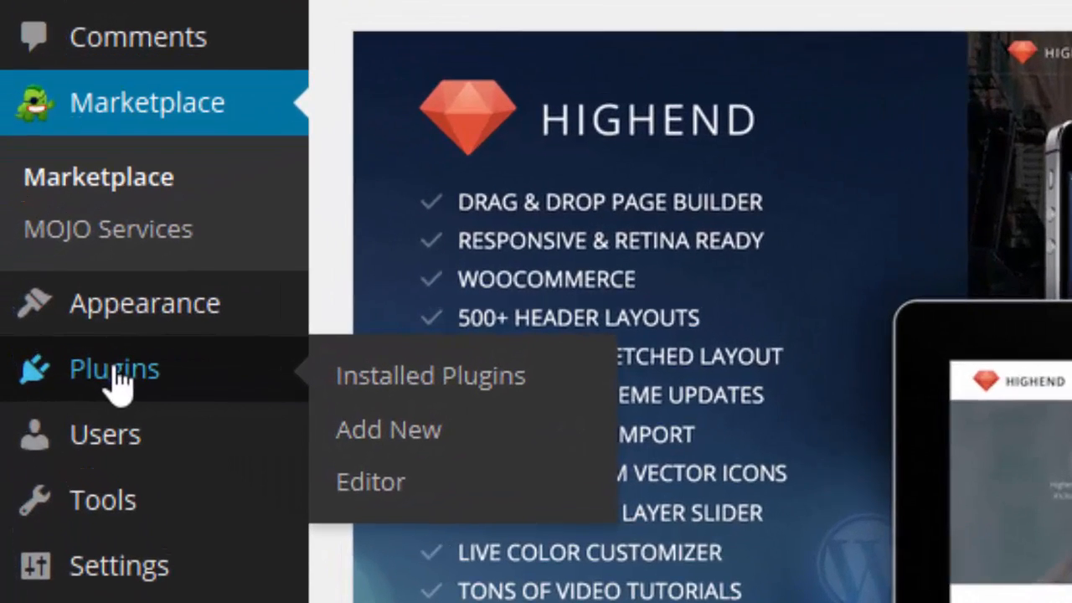
pyautogui.click(117, 384)
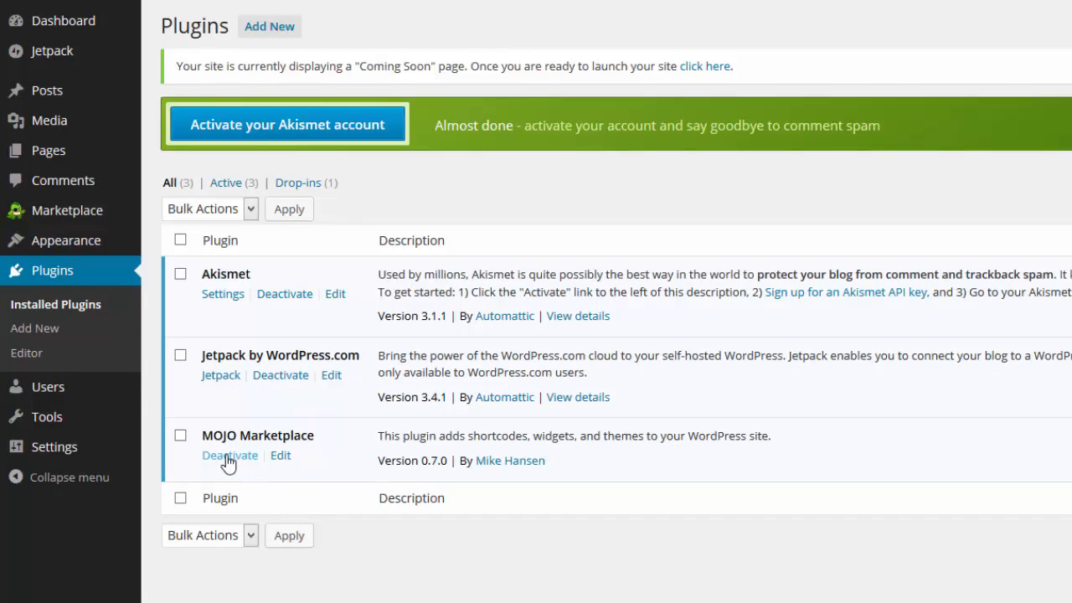
pyautogui.click(228, 458)
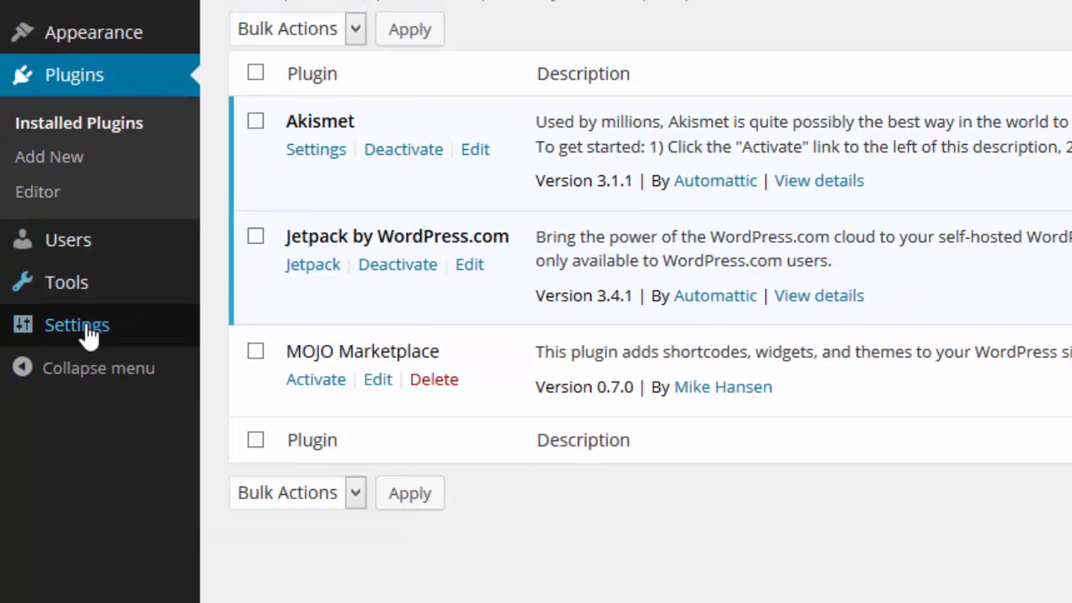
# - Open the General Settings page and set the Site Title to "View and Do"
pyautogui.moveTo(81, 329)
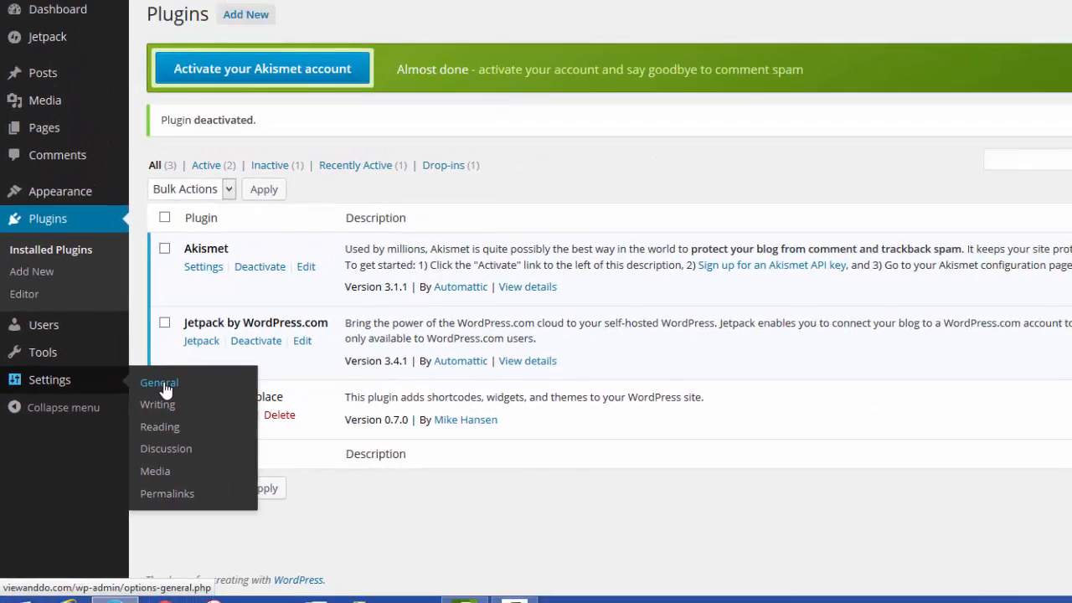
pyautogui.click(252, 332)
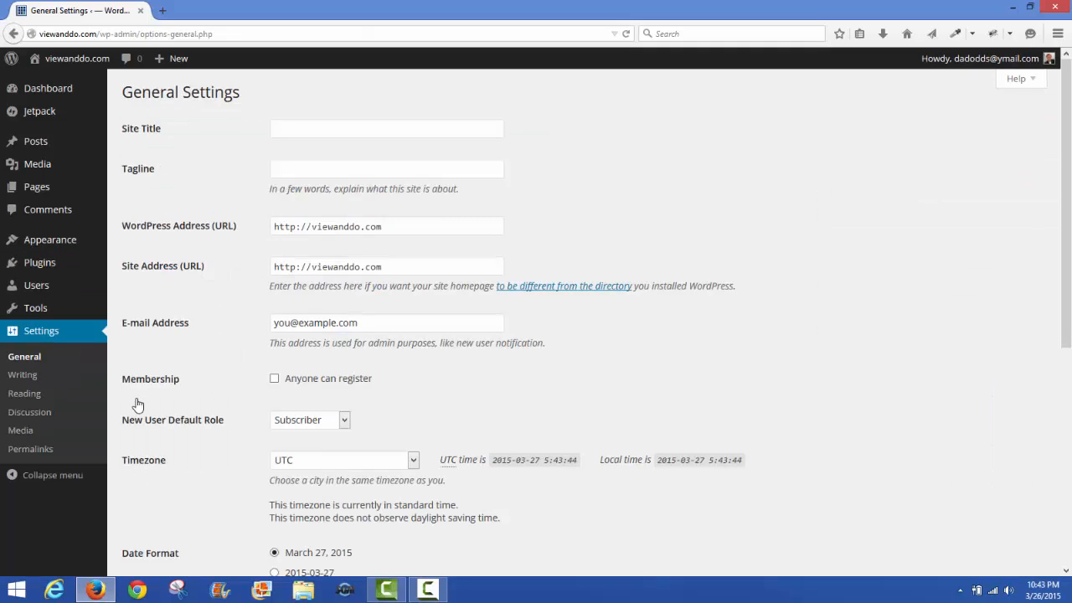
pyautogui.click(325, 130)
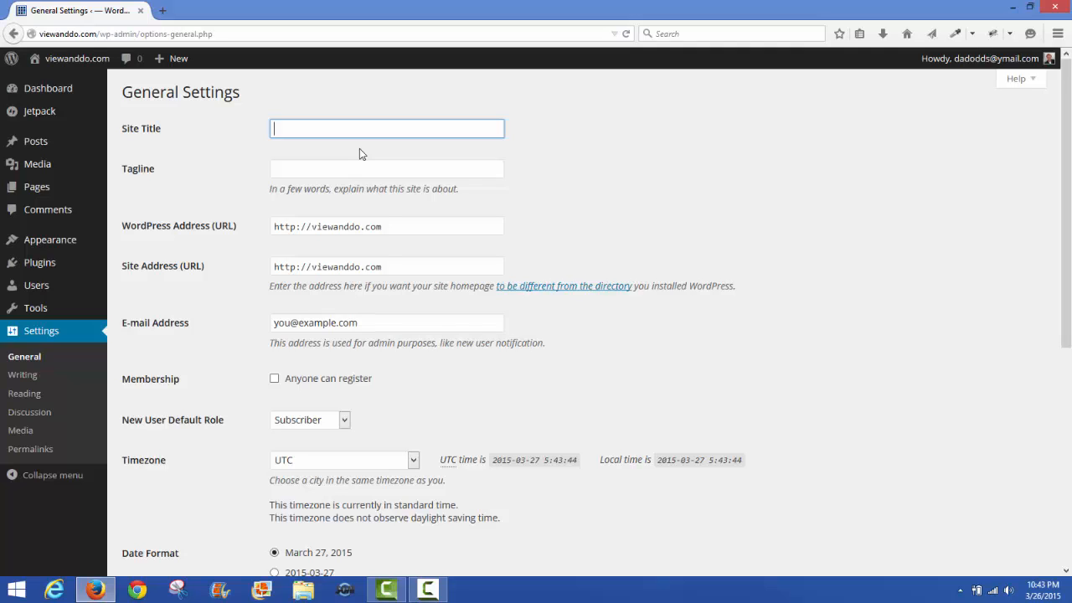
pyautogui.write('S')
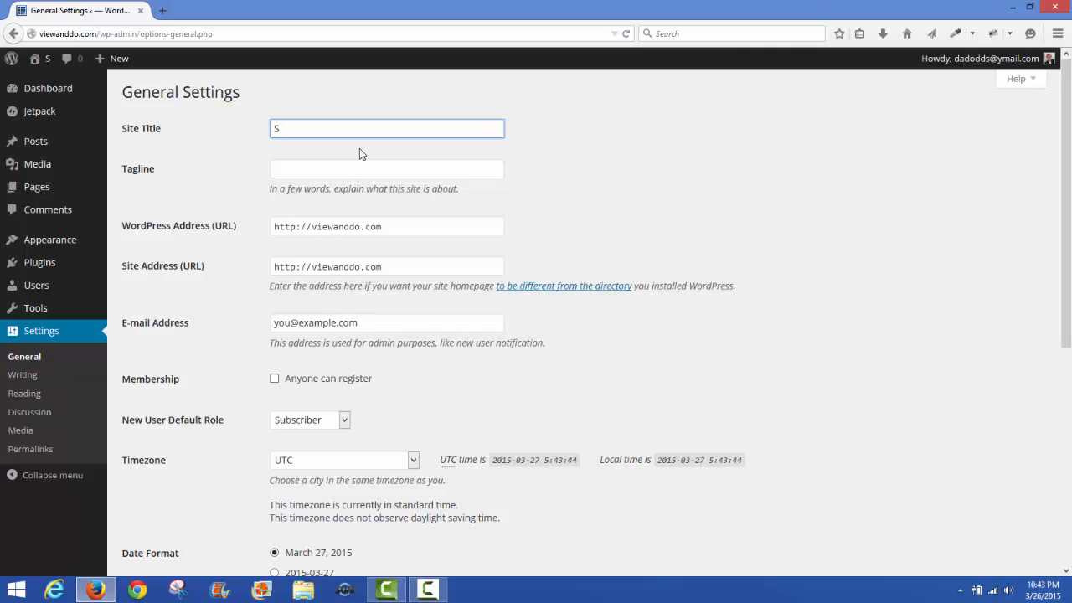
pyautogui.press('BackSpace')
pyautogui.write('F')
pyautogui.press('BackSpace')
pyautogui.write('Vie')
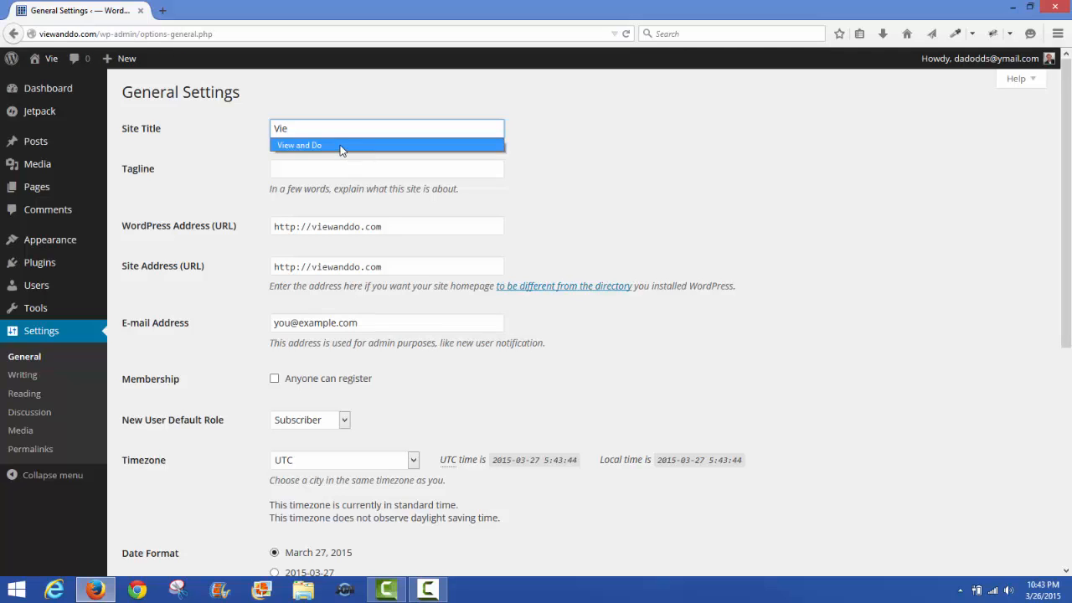
pyautogui.click(341, 146)
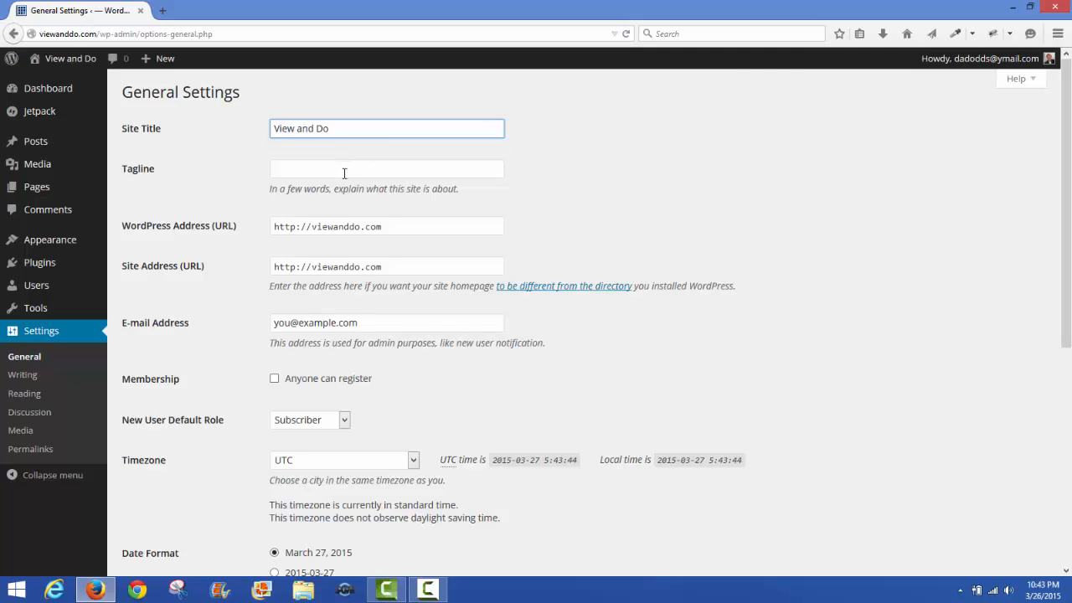
# - Set the site's Tagline to "Easy Tutorials to watch and do!"
pyautogui.click(344, 172)
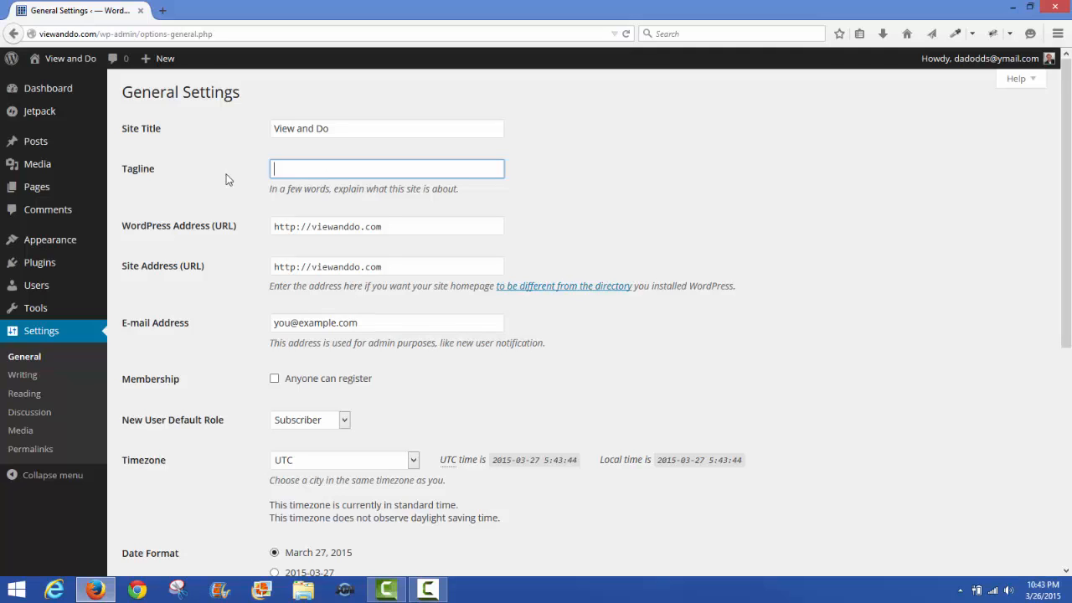
pyautogui.write('Easy Tutorials to watch')
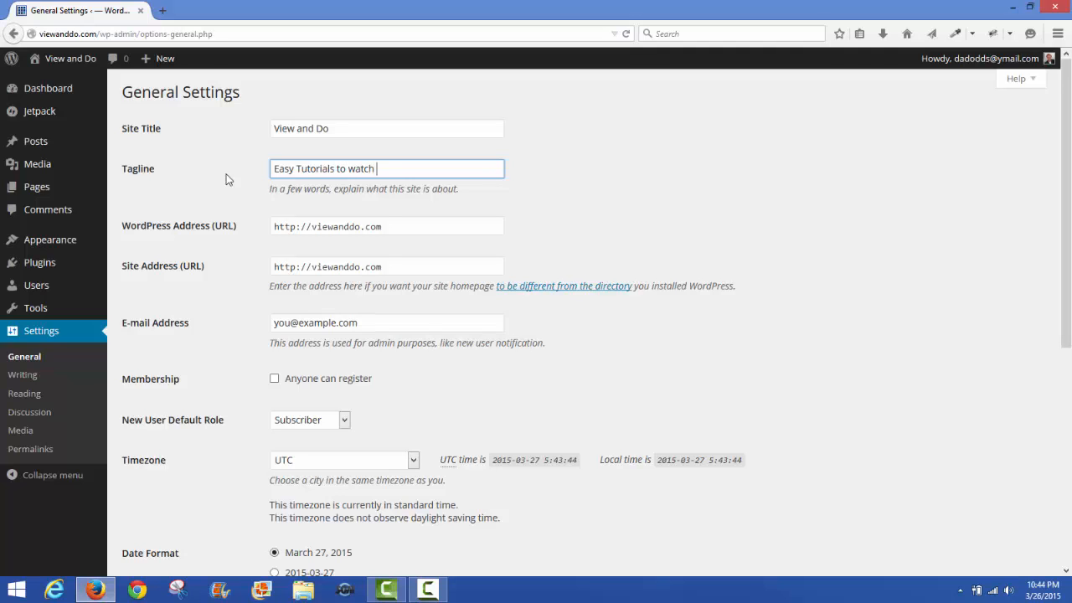
pyautogui.write('and do!')
# - Examine which roles can be chosen as the New User Default Role
pyautogui.moveTo(1069, 306); pyautogui.dragTo(1069, 453)
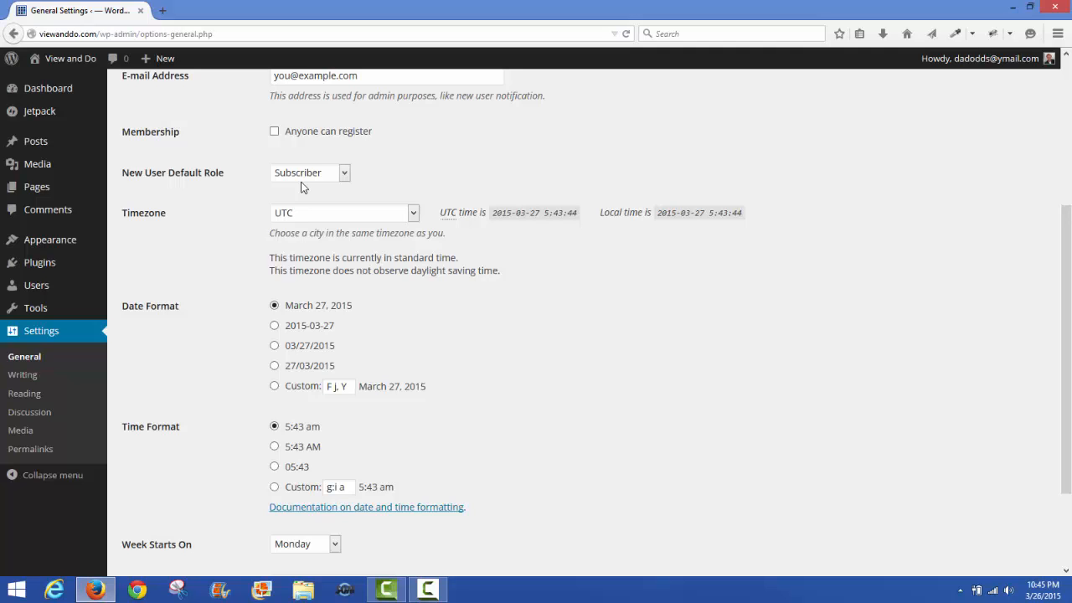
pyautogui.click(345, 173)
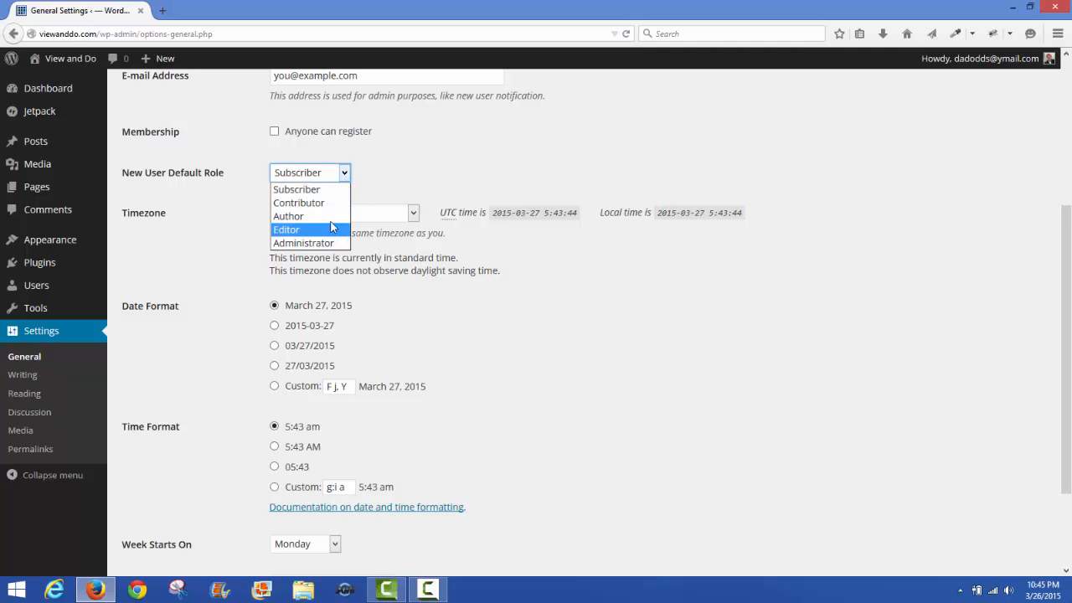
pyautogui.click(365, 175)
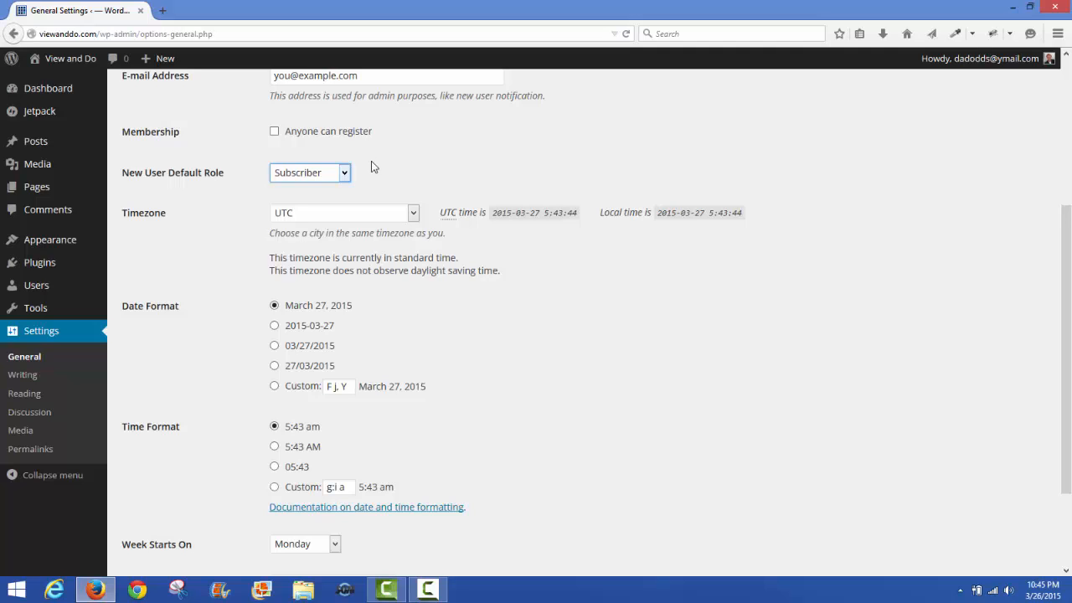
pyautogui.click(345, 174)
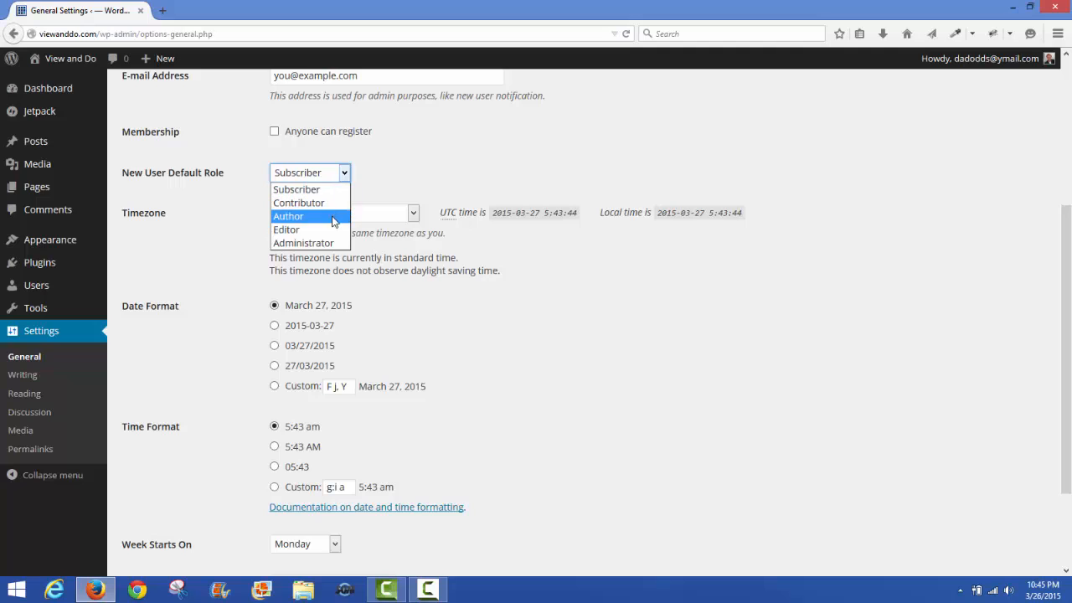
pyautogui.click(374, 175)
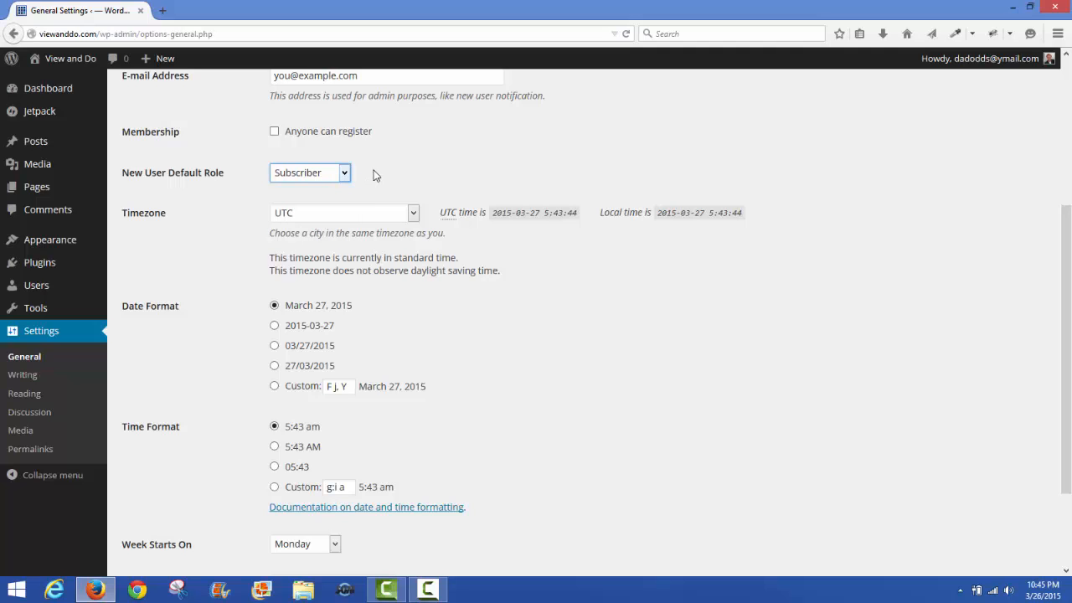
# - Set the site's Timezone to the city Los Angeles
pyautogui.click(414, 214)
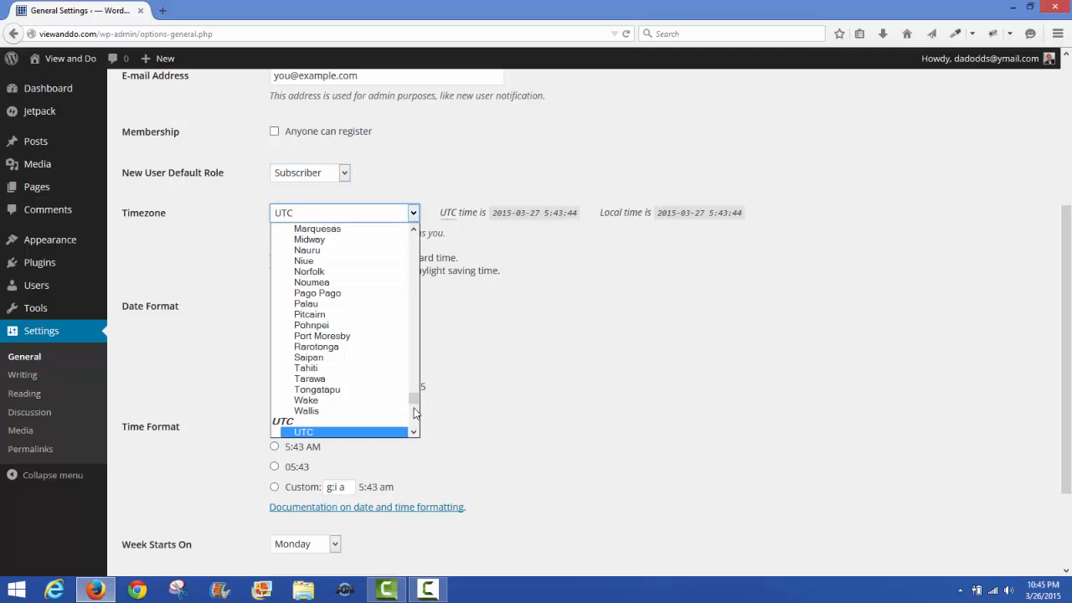
pyautogui.scroll(-1, 413, 402)
pyautogui.scroll(-3, 414, 403)
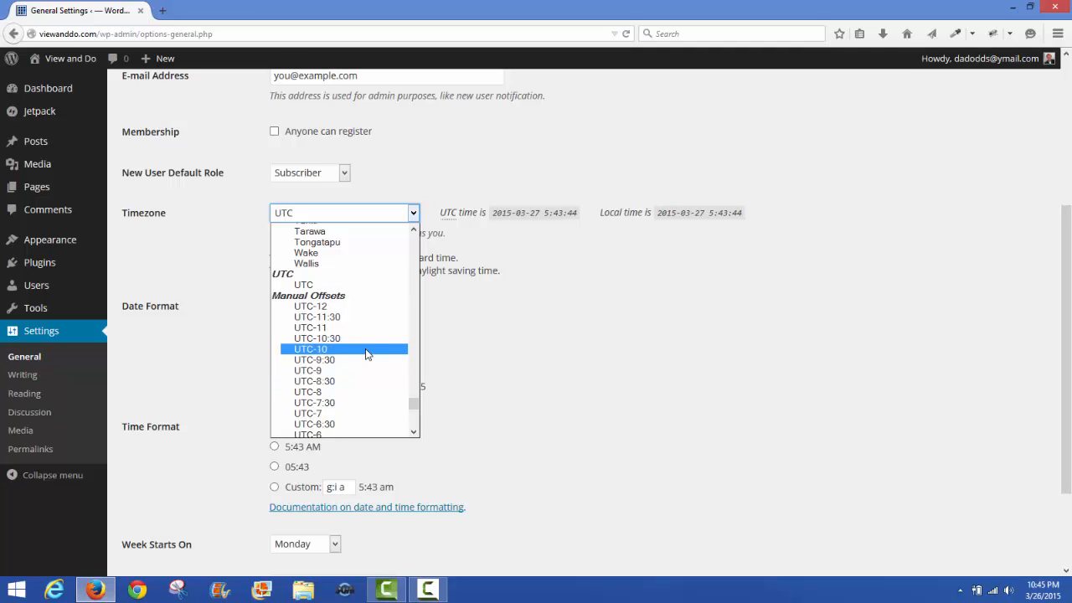
pyautogui.moveTo(414, 406); pyautogui.dragTo(404, 343)
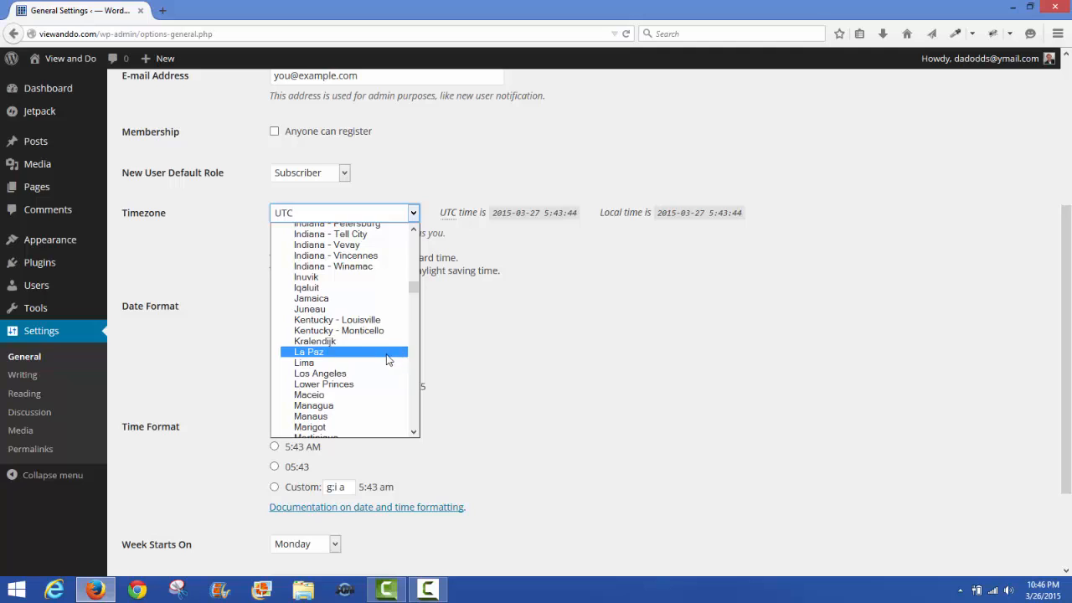
pyautogui.click(383, 374)
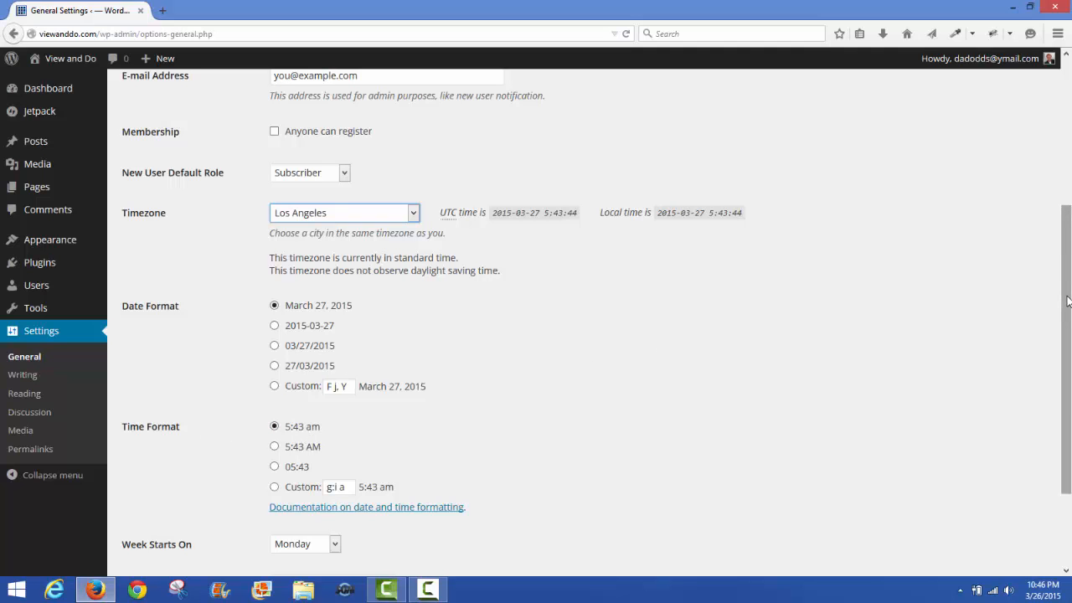
# - Set Week Starts On to Sunday and save the general settings
pyautogui.moveTo(1068, 302); pyautogui.dragTo(1069, 387)
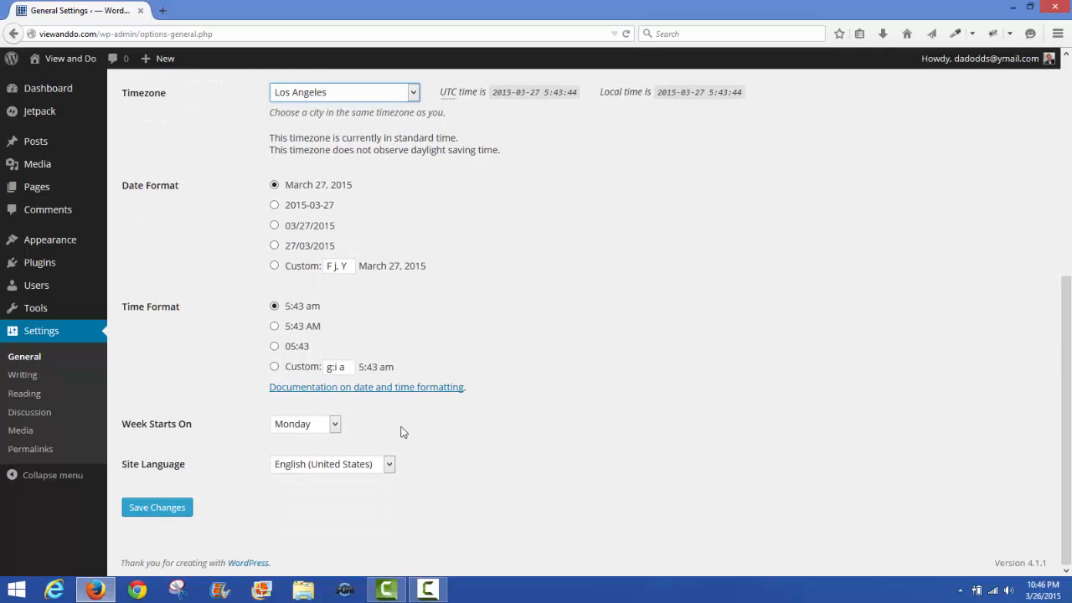
pyautogui.click(335, 425)
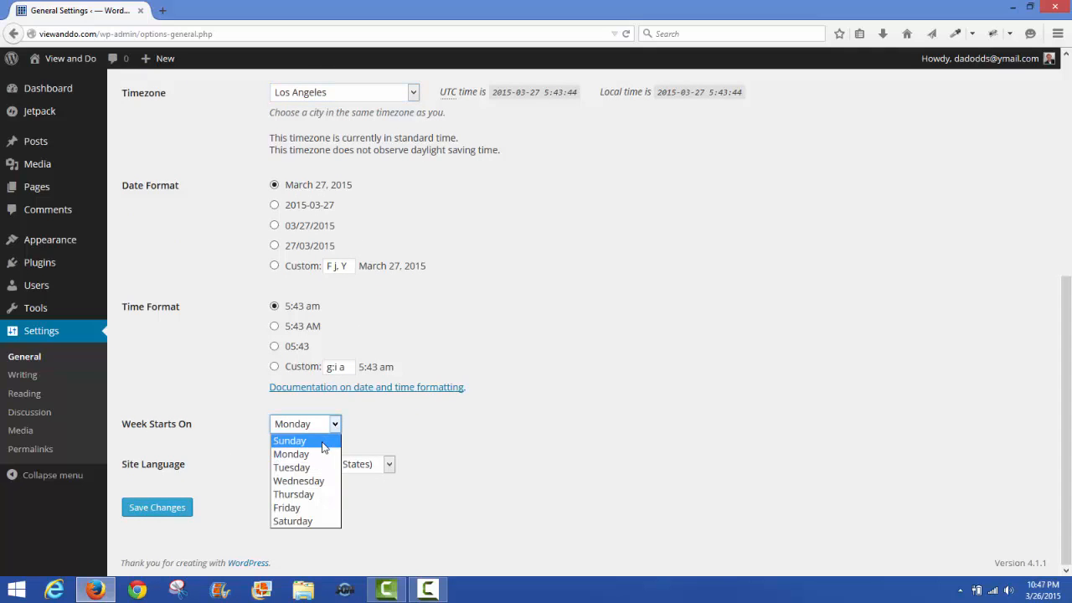
pyautogui.click(324, 442)
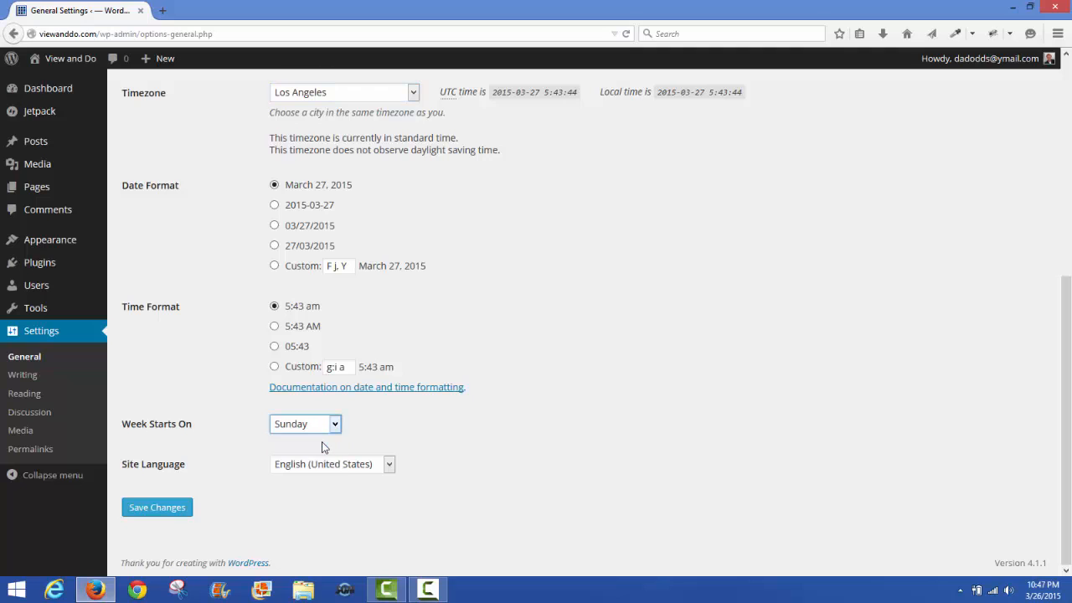
pyautogui.click(156, 511)
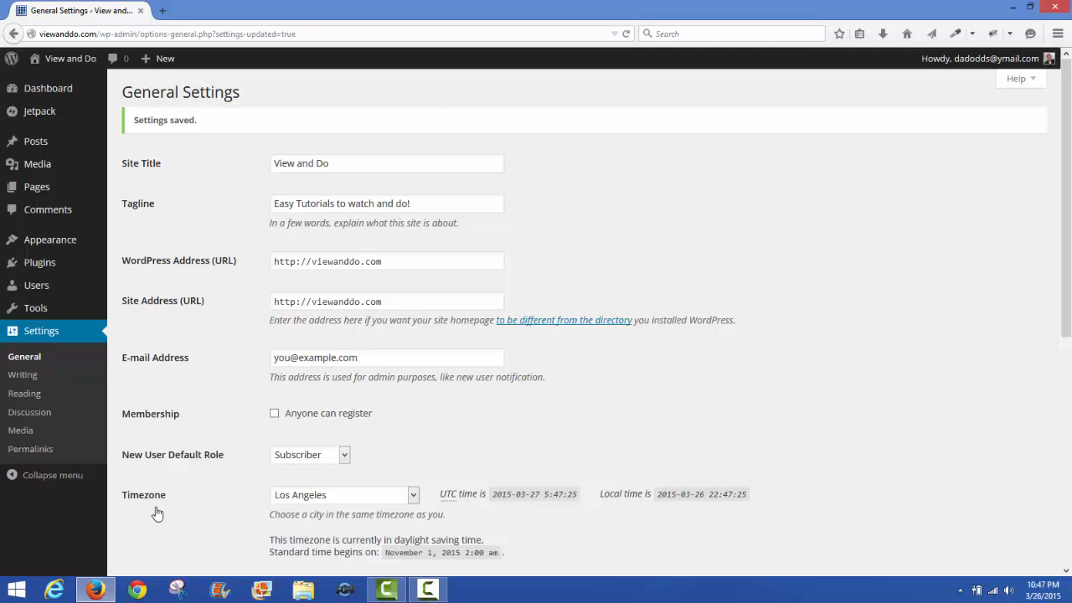
# - Examine the Writing Settings, including the choices for Default Post Category, the post-via-e-mail options and the update services
pyautogui.click(23, 376)
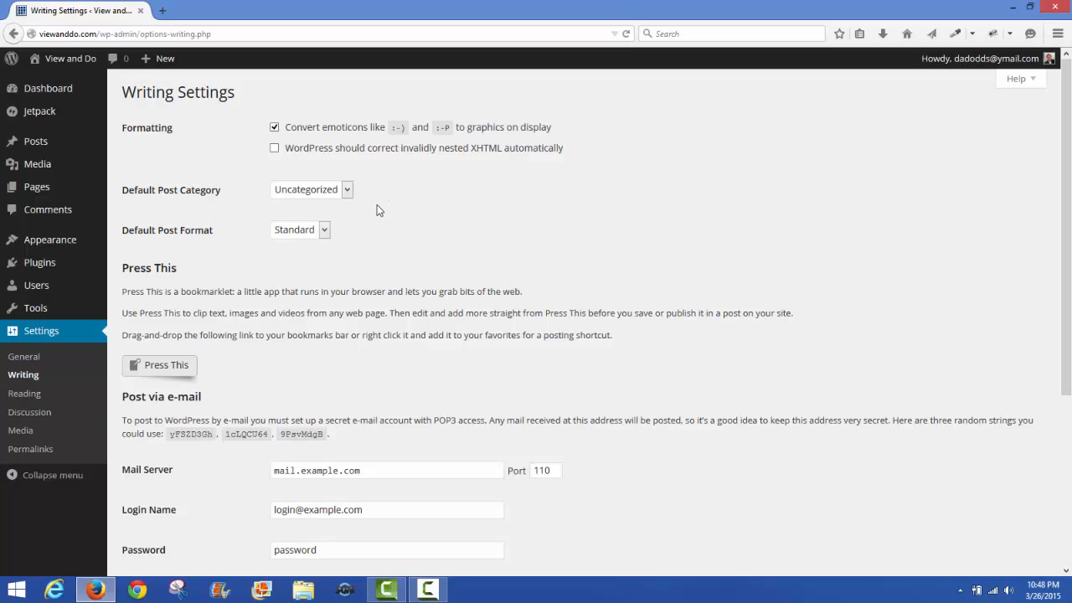
pyautogui.click(347, 190)
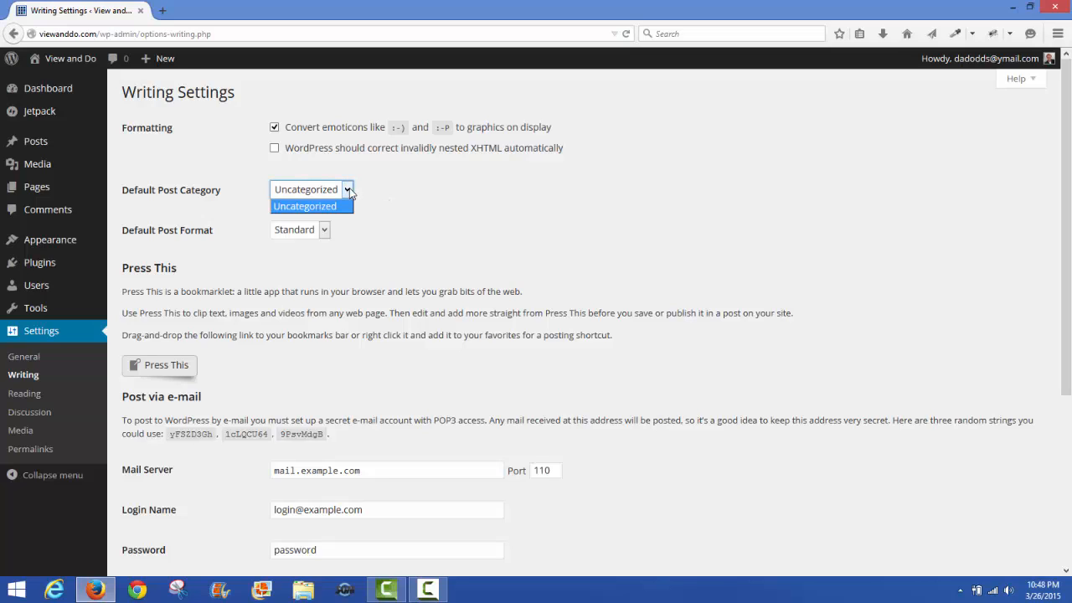
pyautogui.click(349, 191)
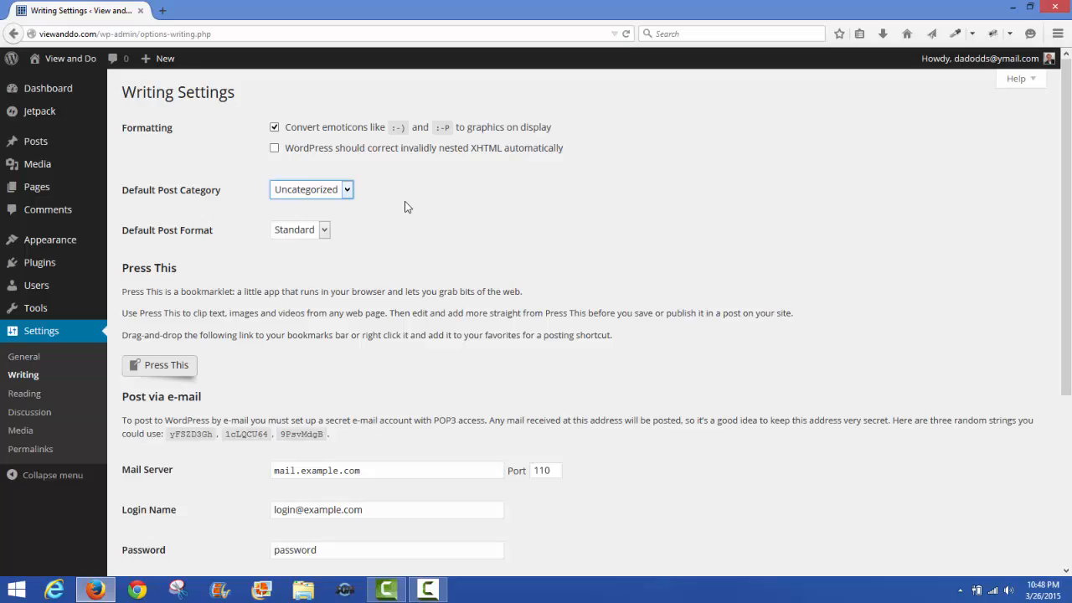
pyautogui.click(347, 190)
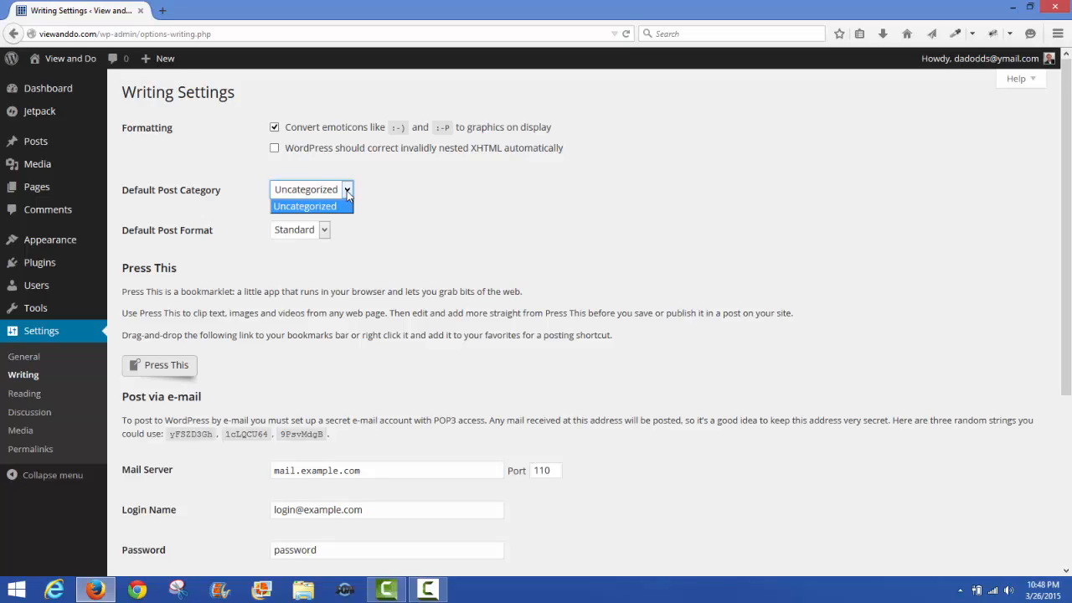
pyautogui.click(386, 201)
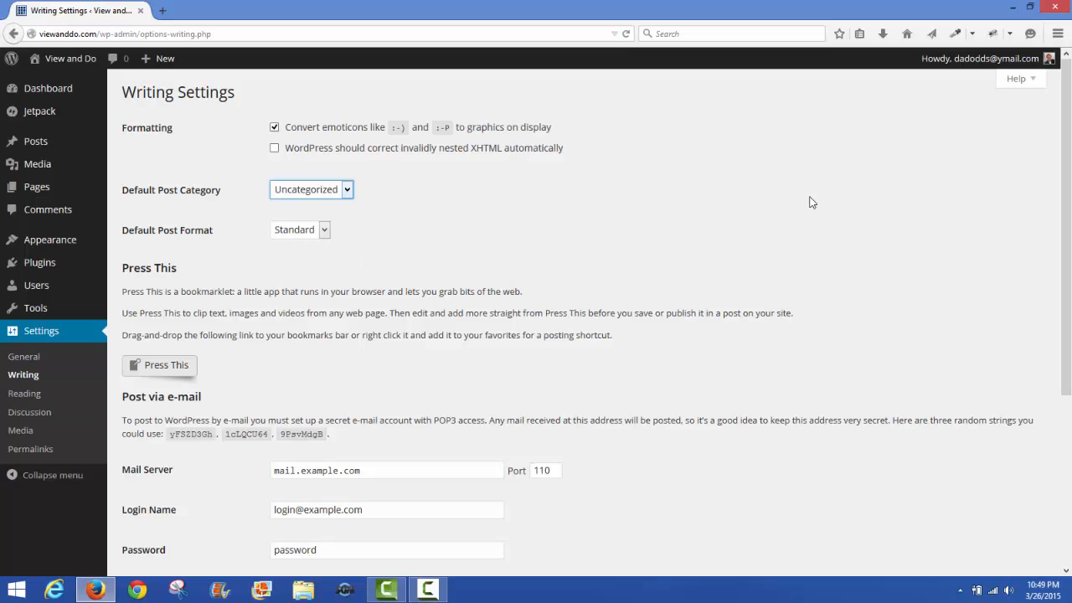
pyautogui.moveTo(1067, 220); pyautogui.dragTo(1070, 396)
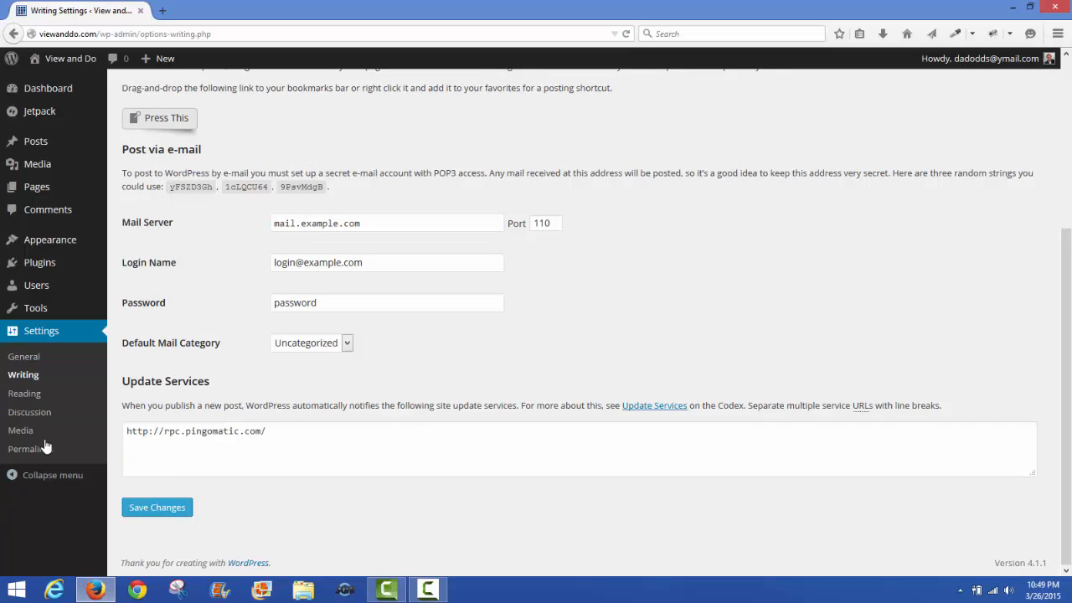
# - Set the front page to display your latest posts and feed articles to show Summary, and save the reading settings
pyautogui.click(29, 400)
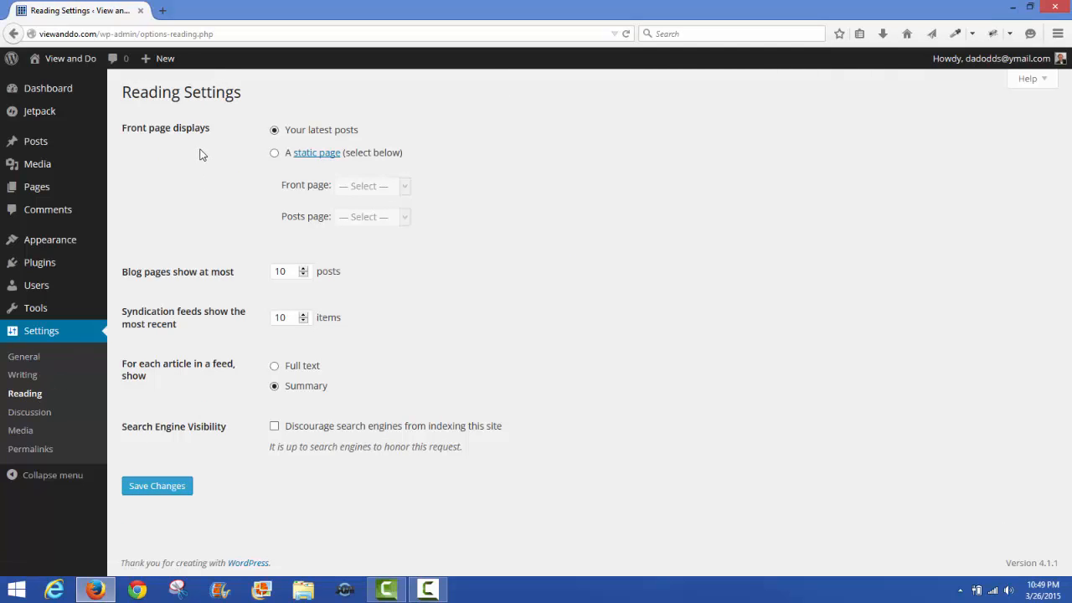
pyautogui.click(275, 154)
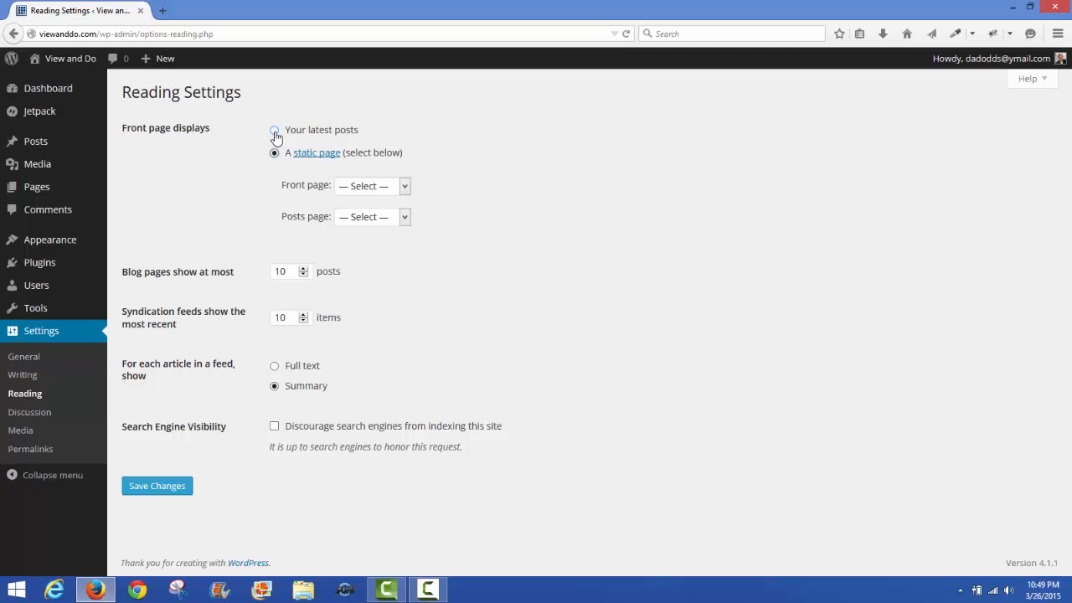
pyautogui.click(275, 131)
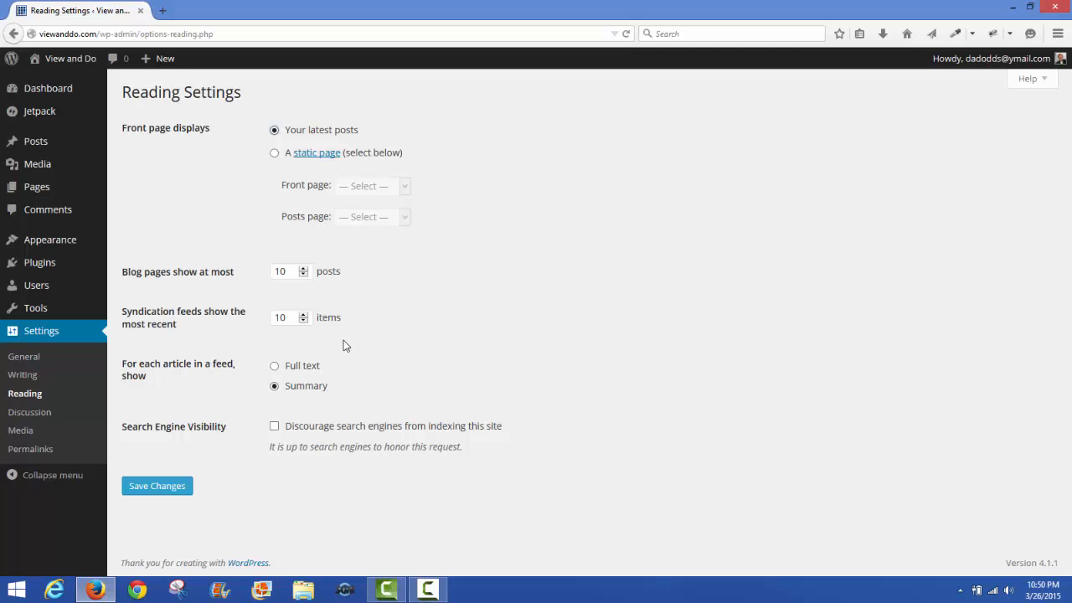
pyautogui.click(276, 373)
pyautogui.click(275, 388)
pyautogui.click(161, 487)
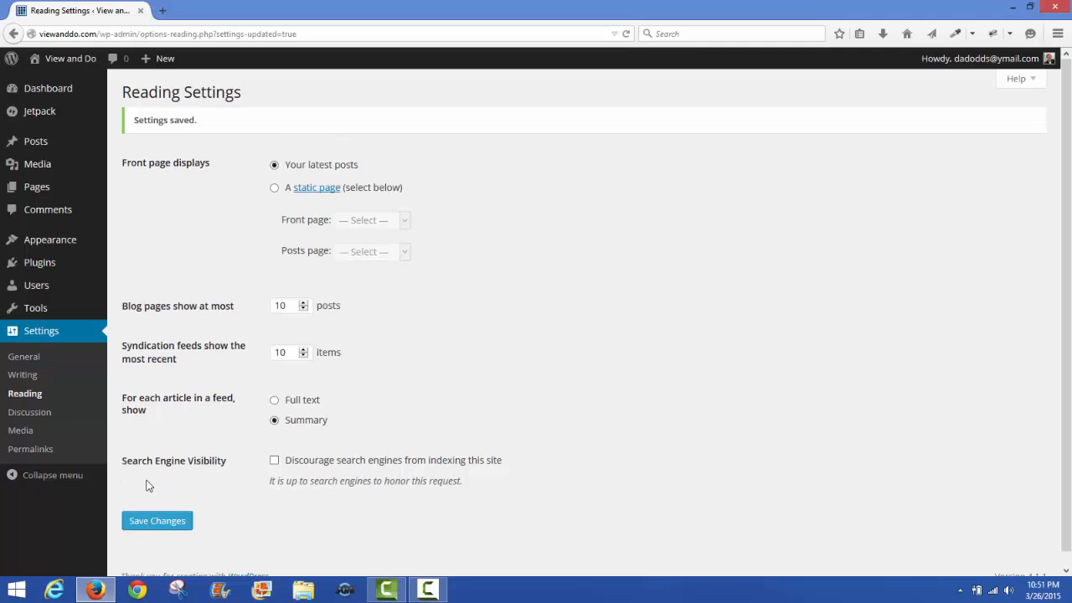
# - Review the Discussion Settings down to the default avatar choices, and the image sizes in the Media Settings
pyautogui.click(33, 415)
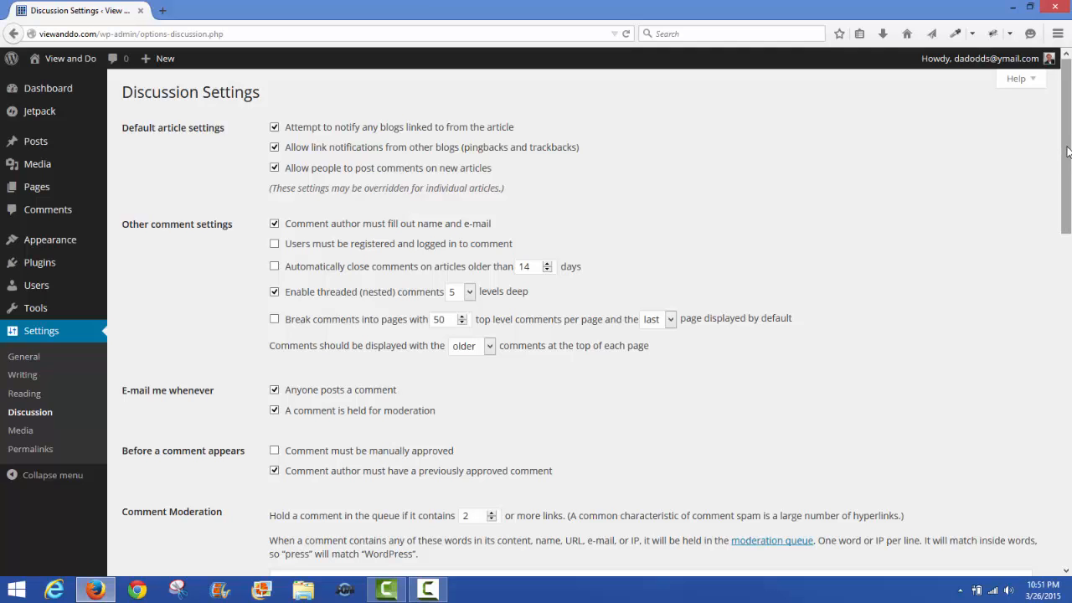
pyautogui.moveTo(1068, 151); pyautogui.dragTo(1068, 154)
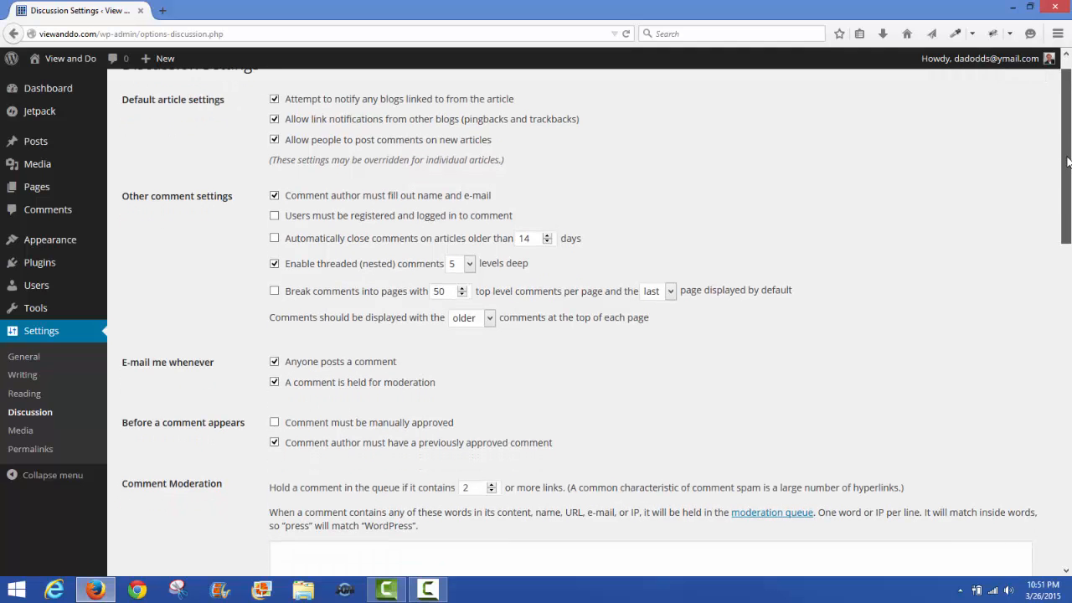
pyautogui.moveTo(1068, 162); pyautogui.dragTo(1069, 503)
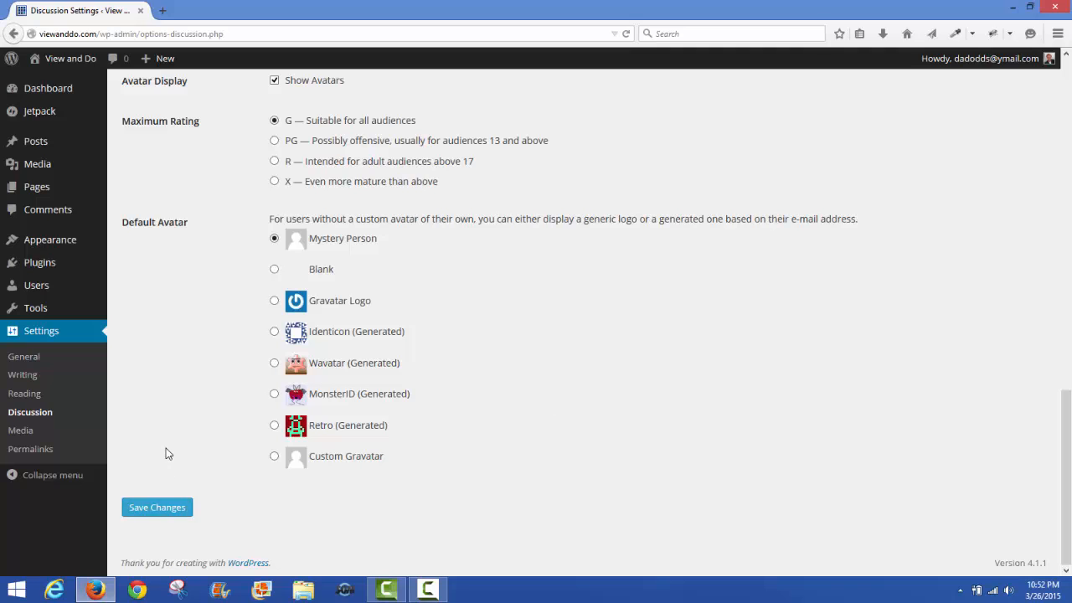
pyautogui.click(23, 434)
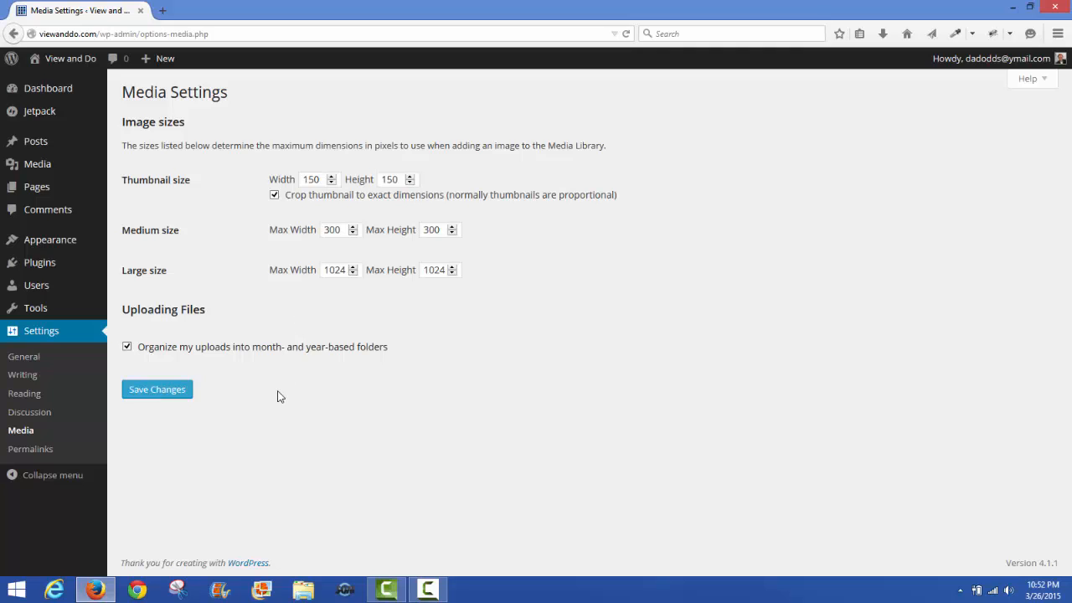
# - Set the site's permalink structure to Post name and save the permalink settings
pyautogui.click(40, 454)
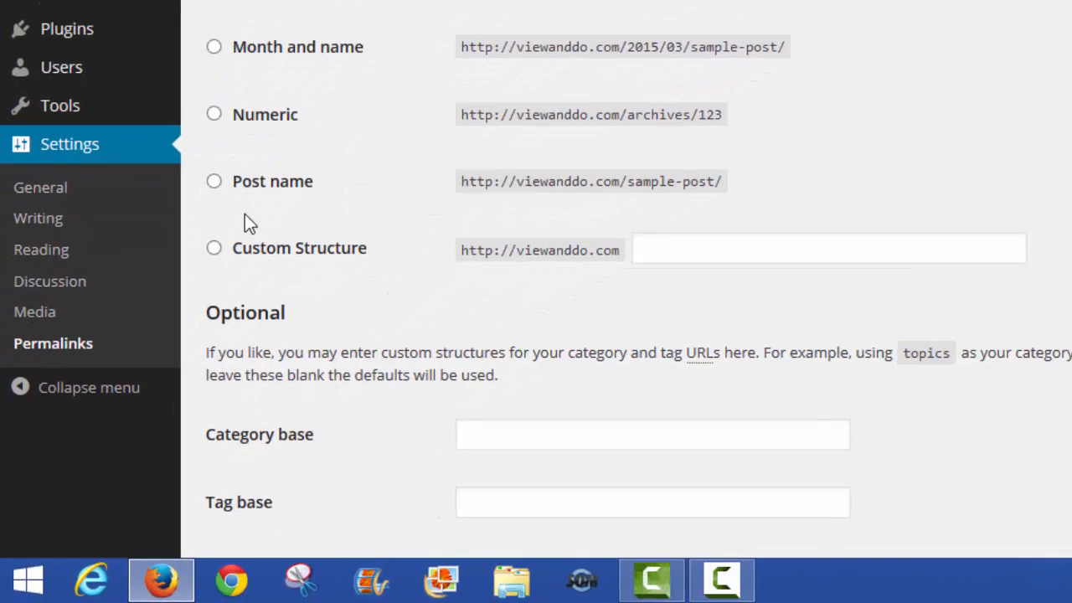
pyautogui.click(215, 183)
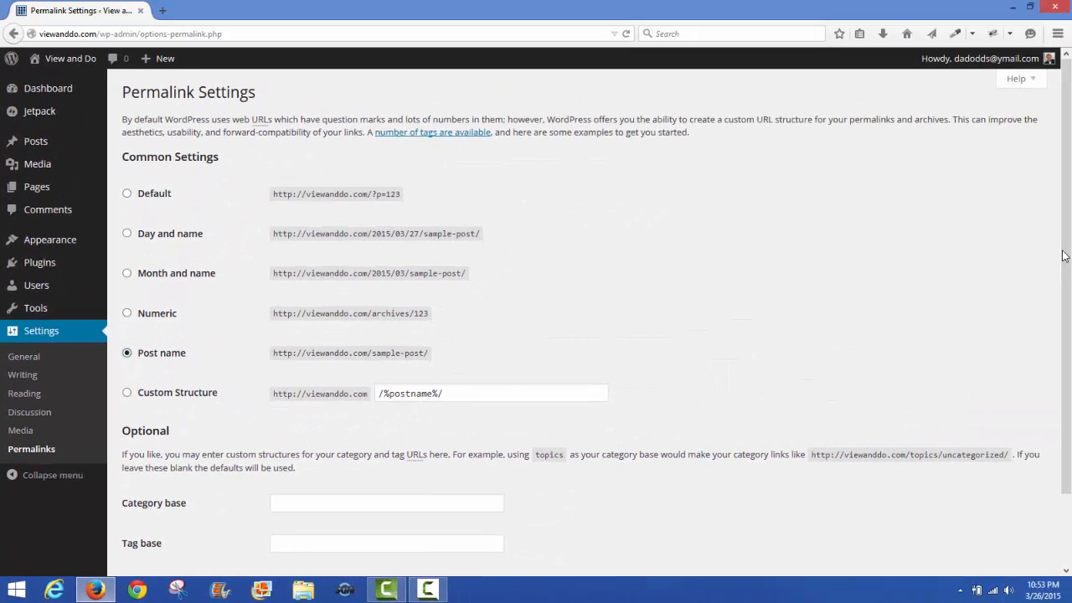
pyautogui.scroll(-2, 1065, 262)
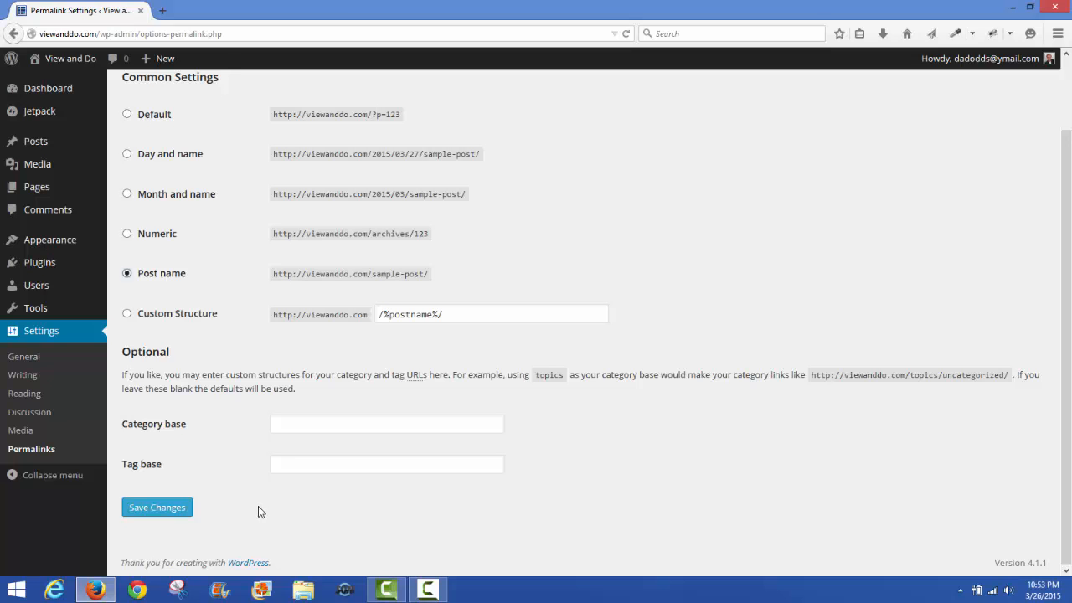
pyautogui.click(157, 510)
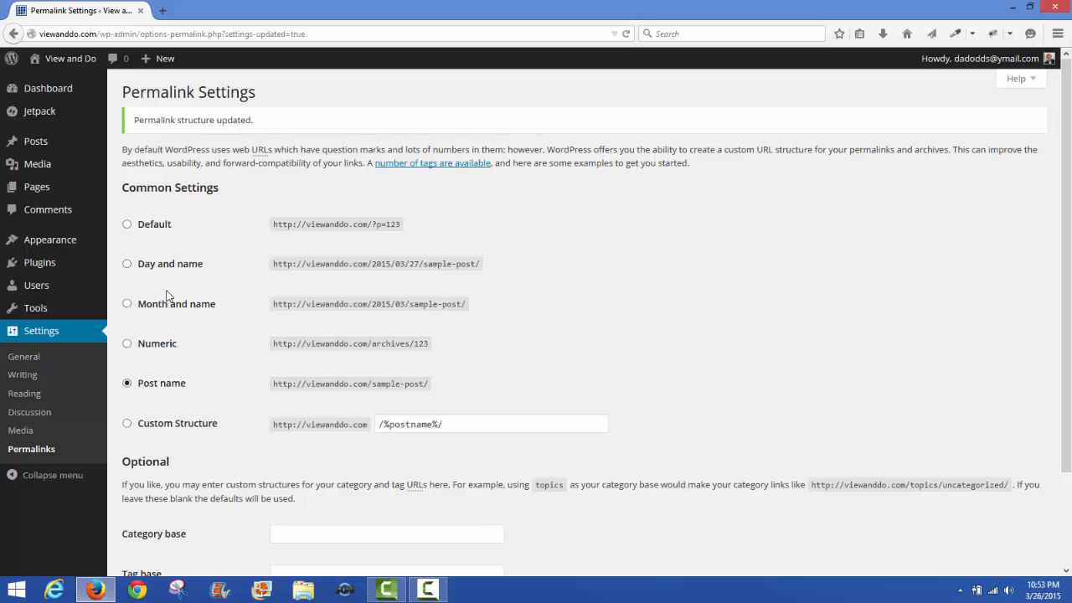
# - Open the settings of the installed Akismet plugin, paste the Akismet API key into the manual entry field and submit it
pyautogui.moveTo(42, 273)
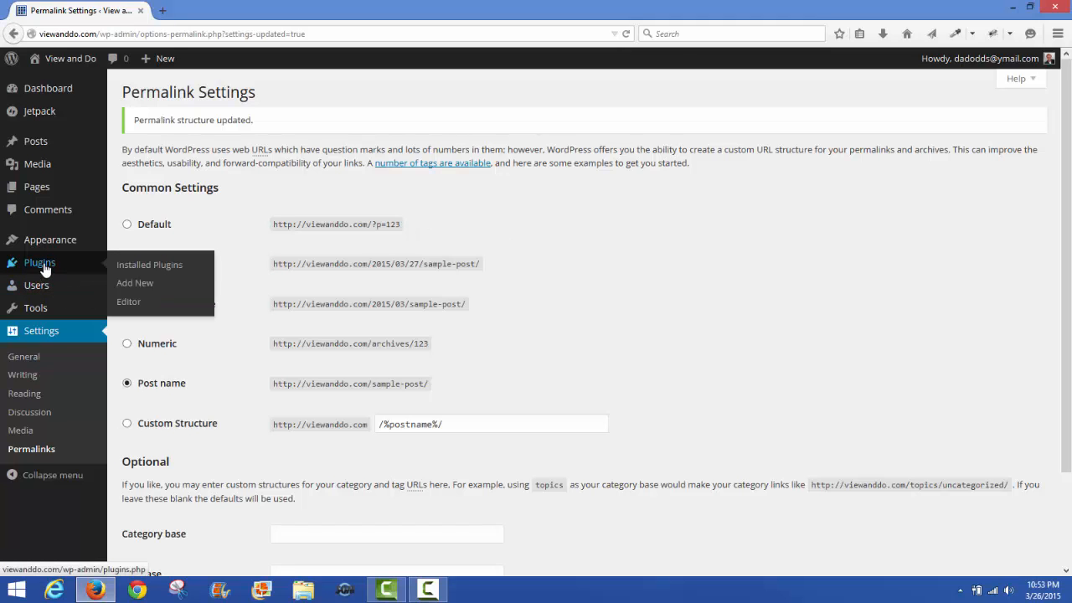
pyautogui.click(40, 263)
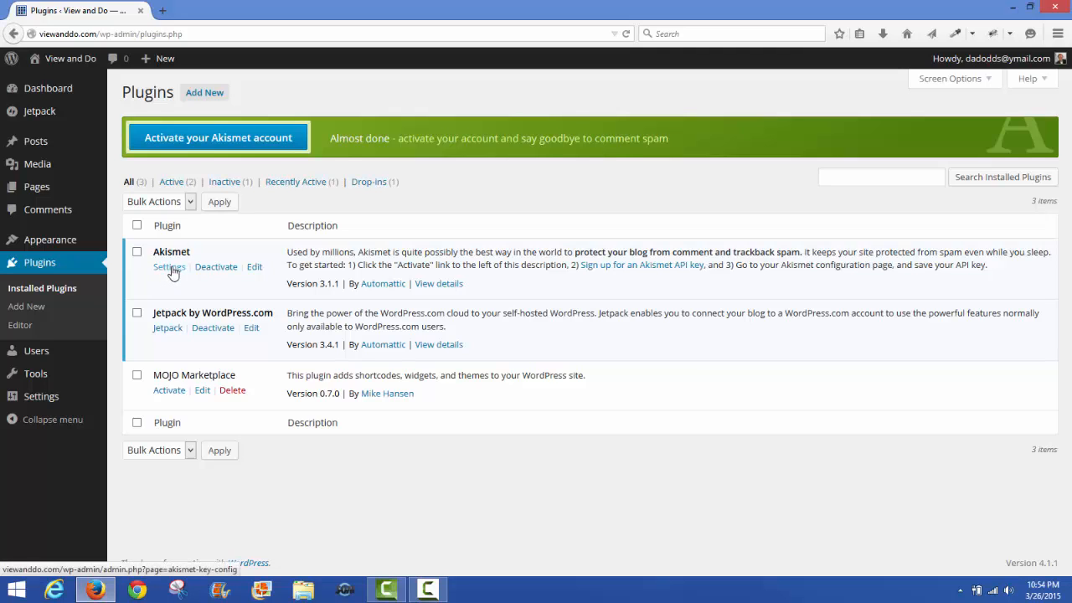
pyautogui.click(169, 267)
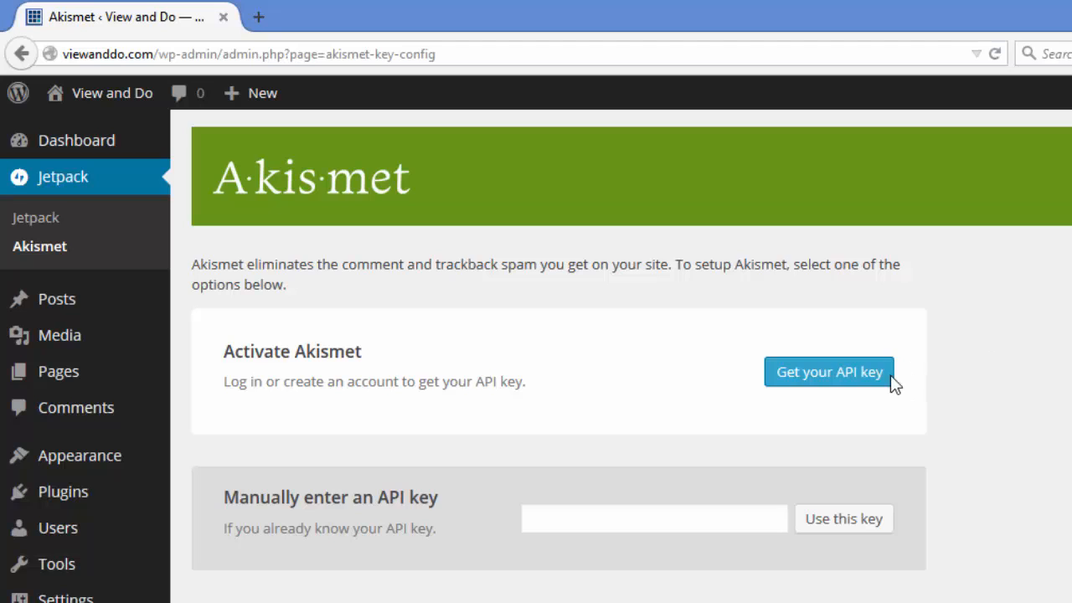
pyautogui.click(613, 514)
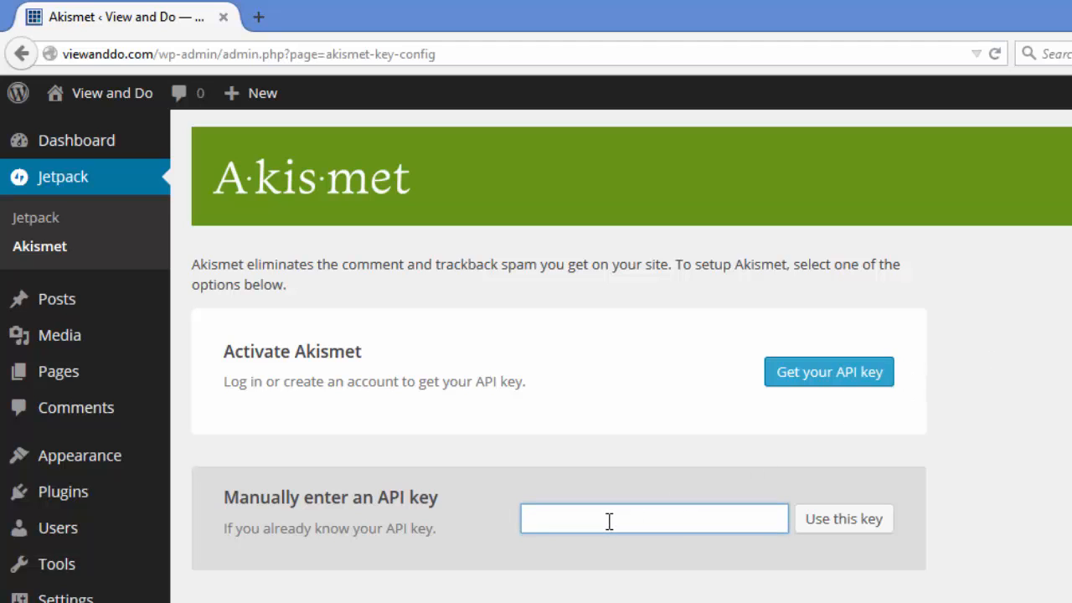
pyautogui.rightClick(609, 520)
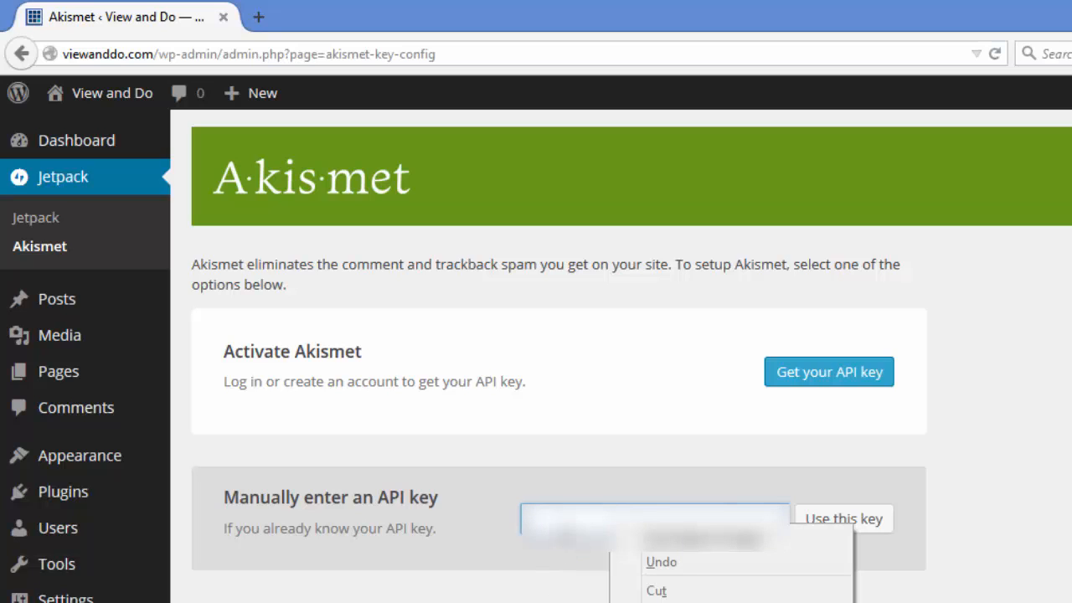
pyautogui.click(572, 514)
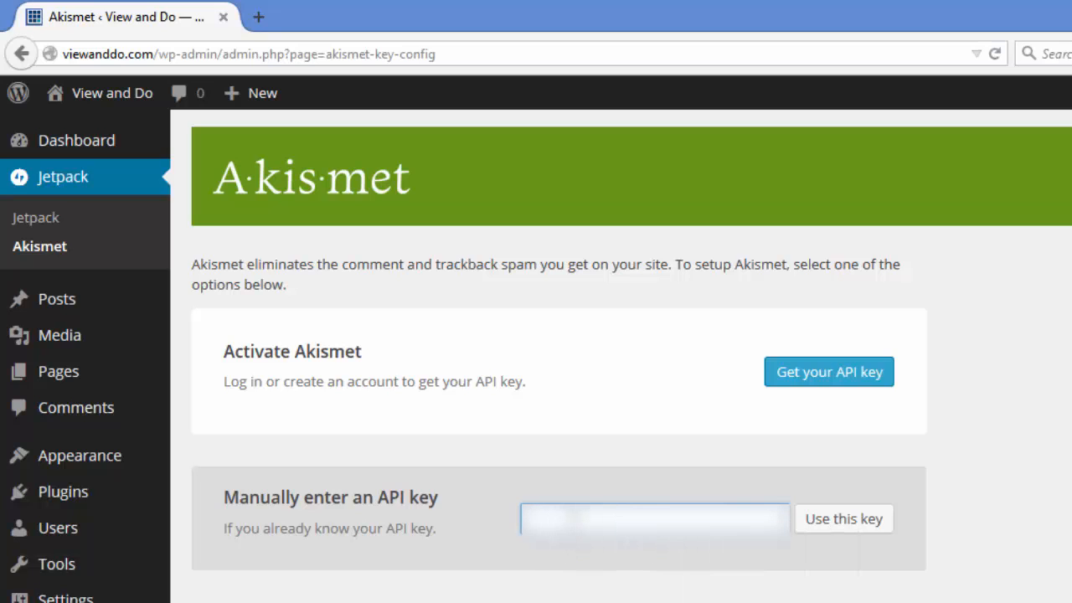
pyautogui.click(572, 548)
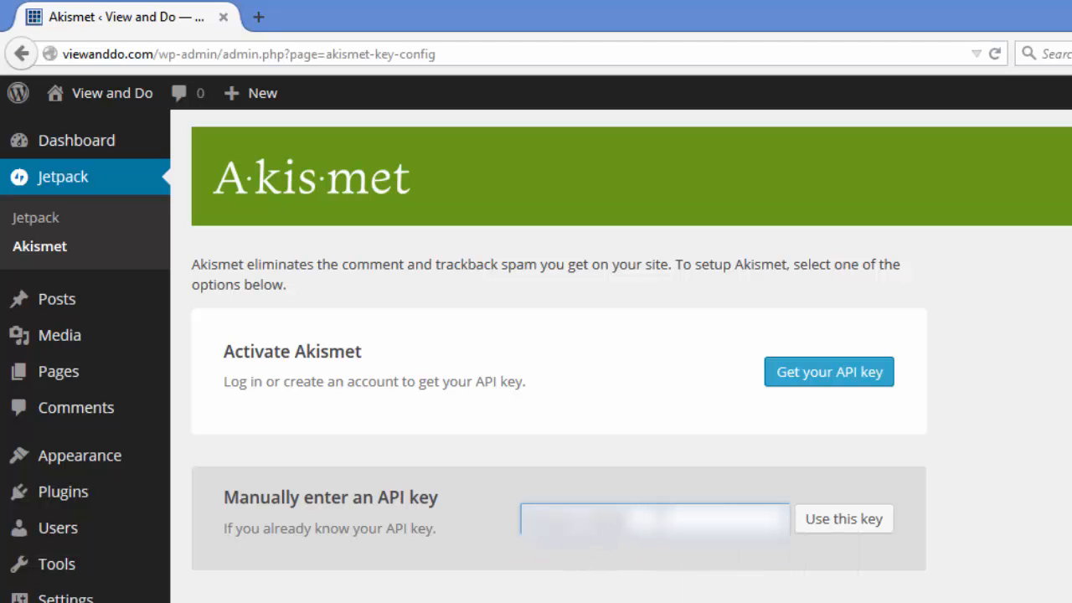
pyautogui.click(833, 520)
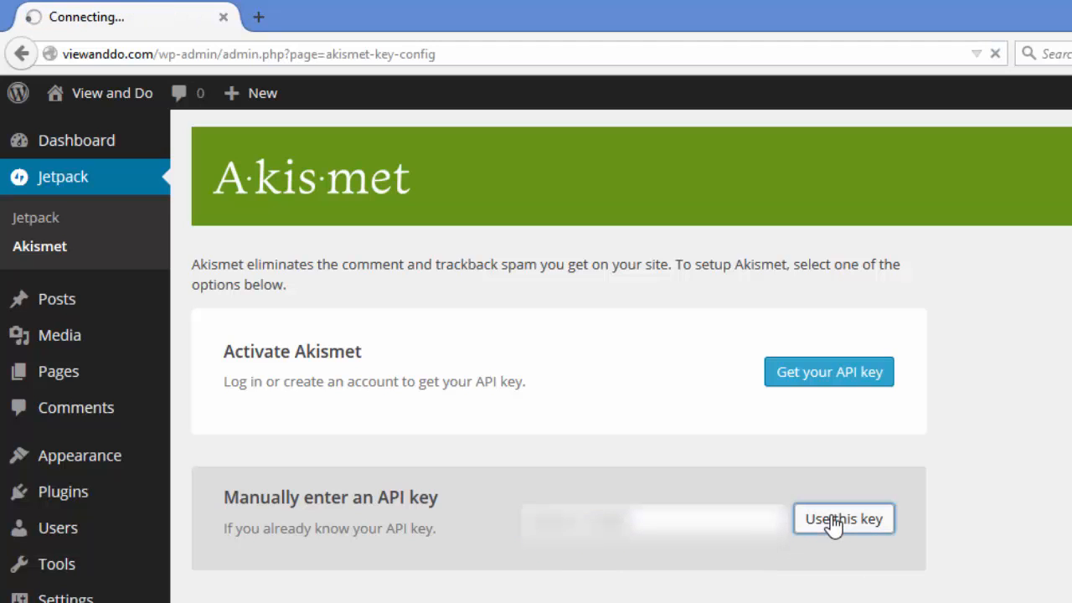